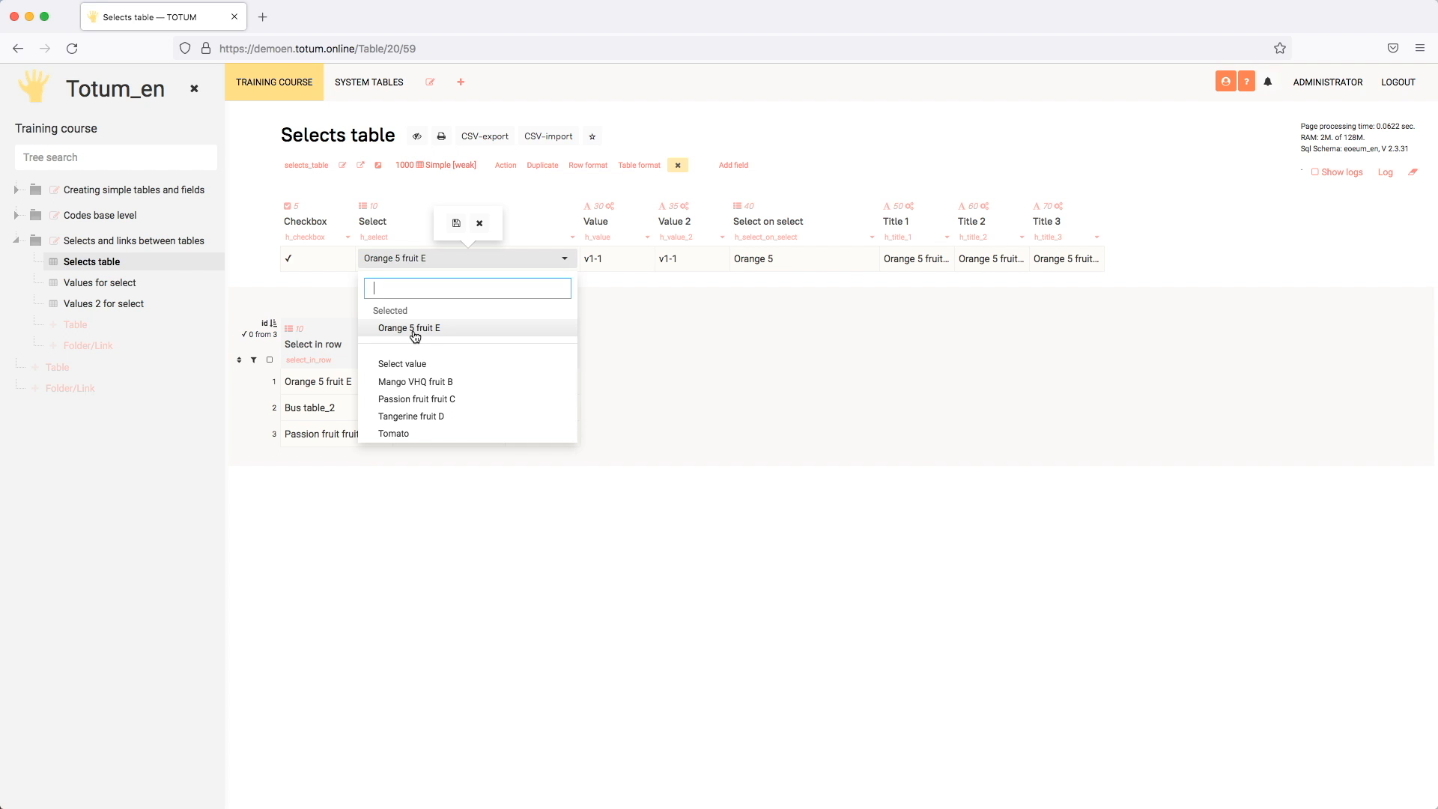
Step: Close the Select value list, view the rows of the Values for select table, and return to Selects table
{"action": "left_click", "coordinate": [643, 345]}
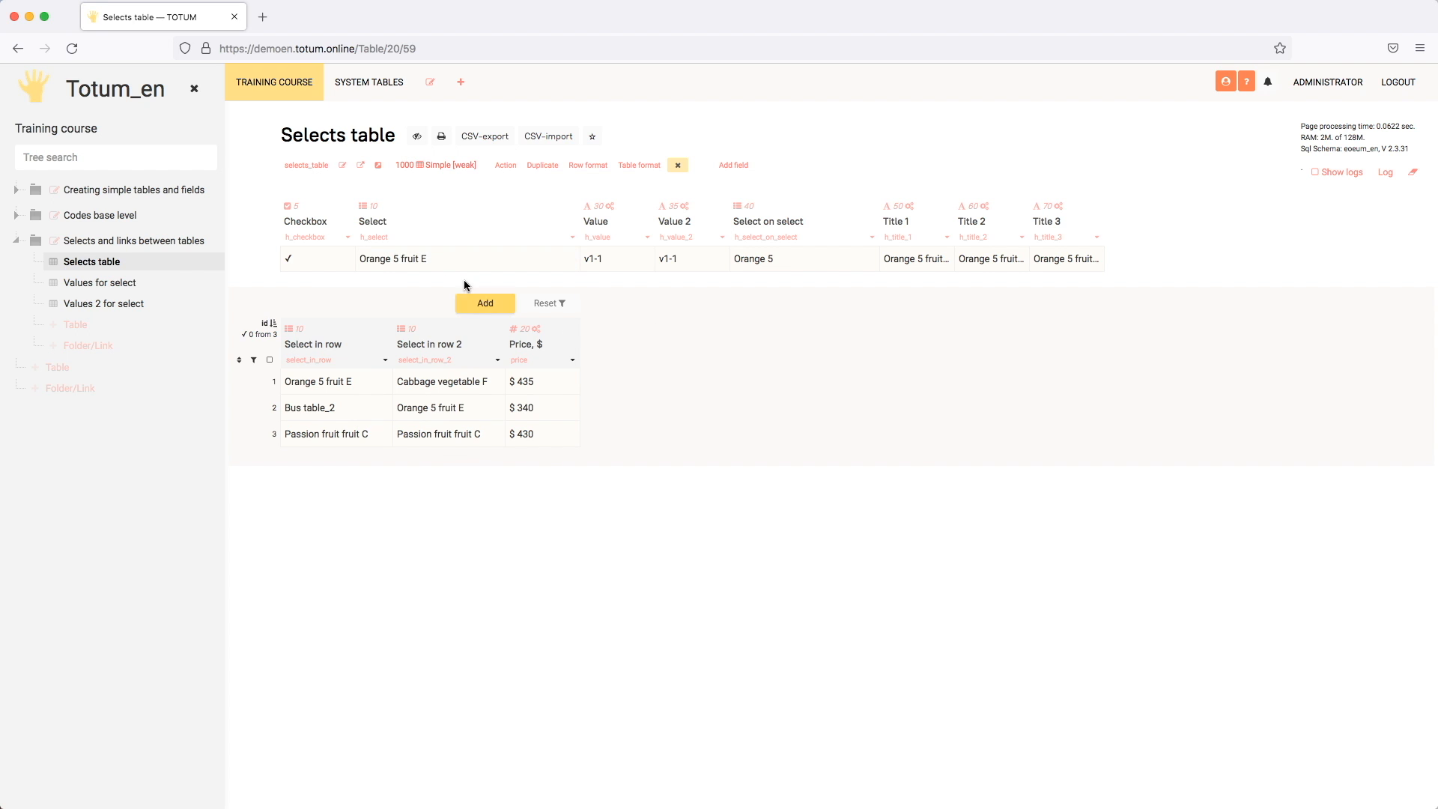
{"action": "left_click", "coordinate": [133, 283]}
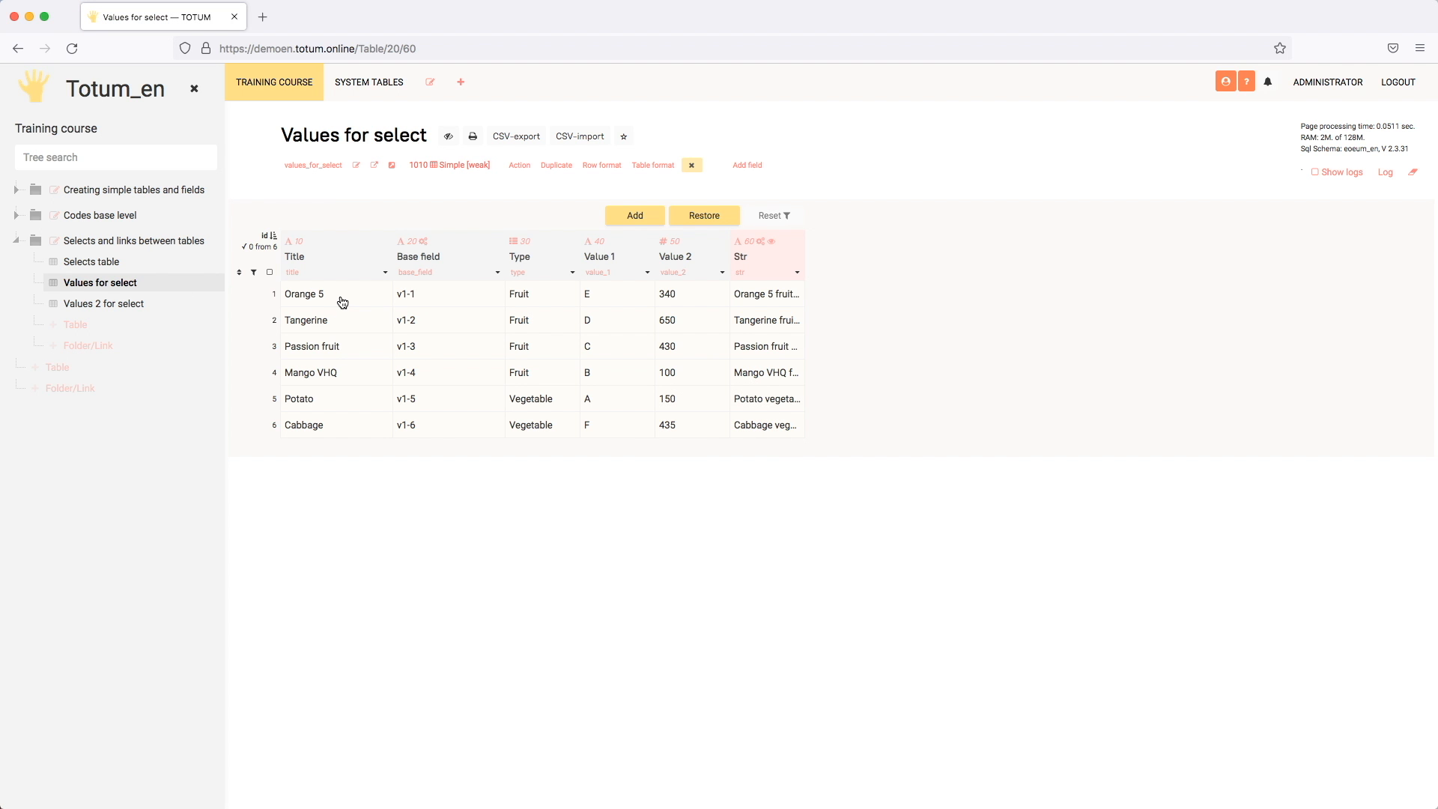
{"action": "left_click", "coordinate": [342, 301]}
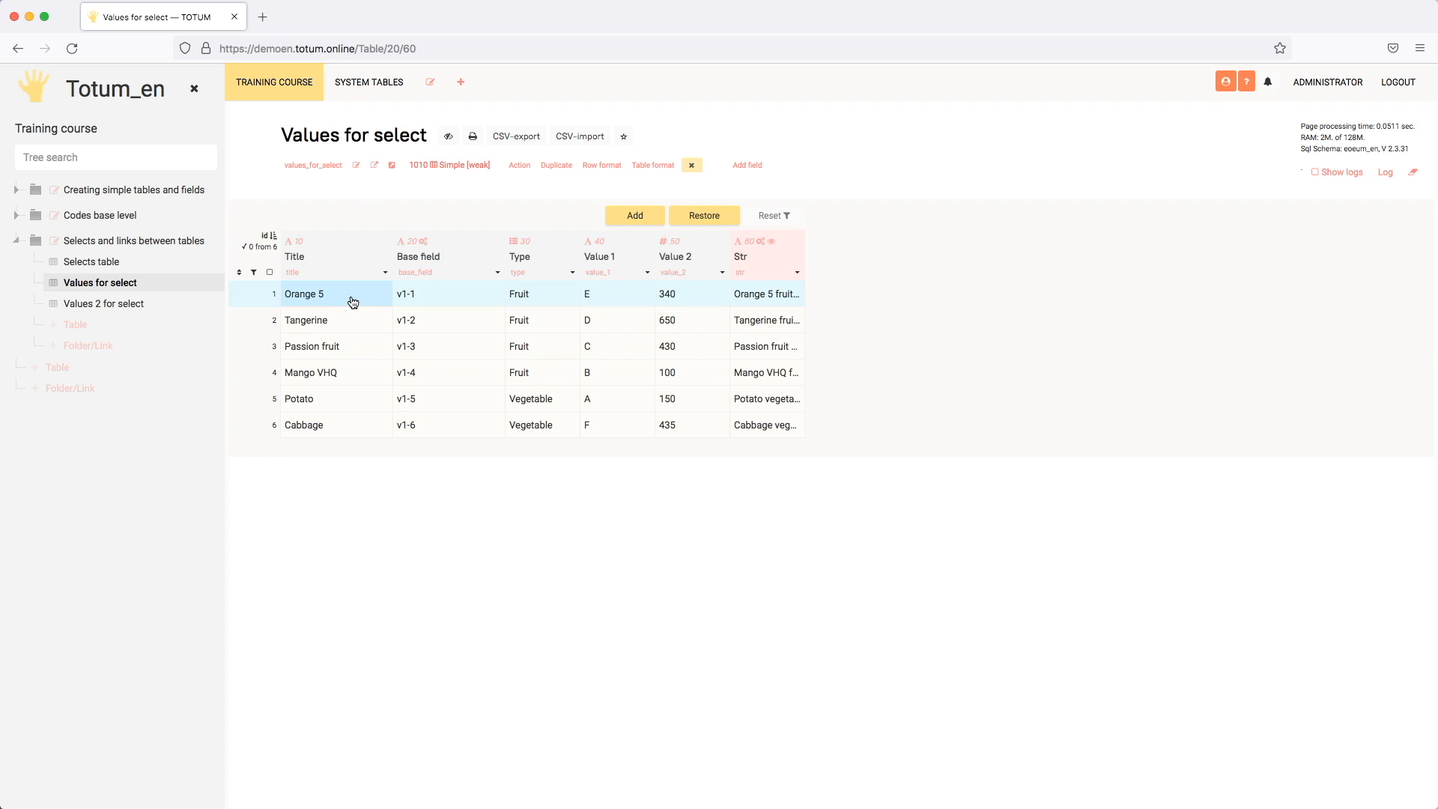
{"action": "left_click", "coordinate": [123, 265]}
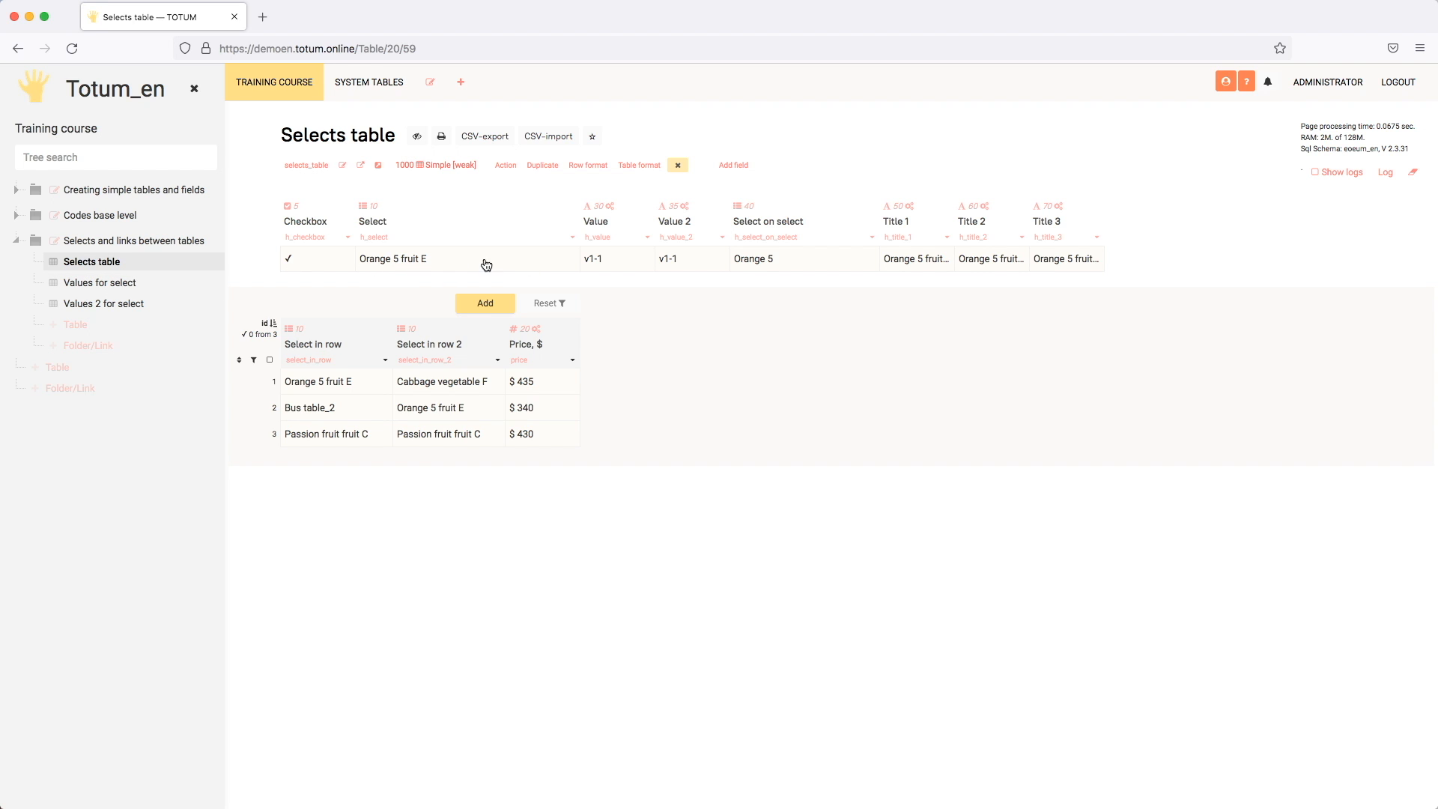
Step: In the Select field's settings, enable Select table for change with the Values for select table and save
{"action": "left_click", "coordinate": [577, 241]}
{"action": "scroll", "coordinate": [699, 359], "scroll_direction": "down", "scroll_amount": 10}
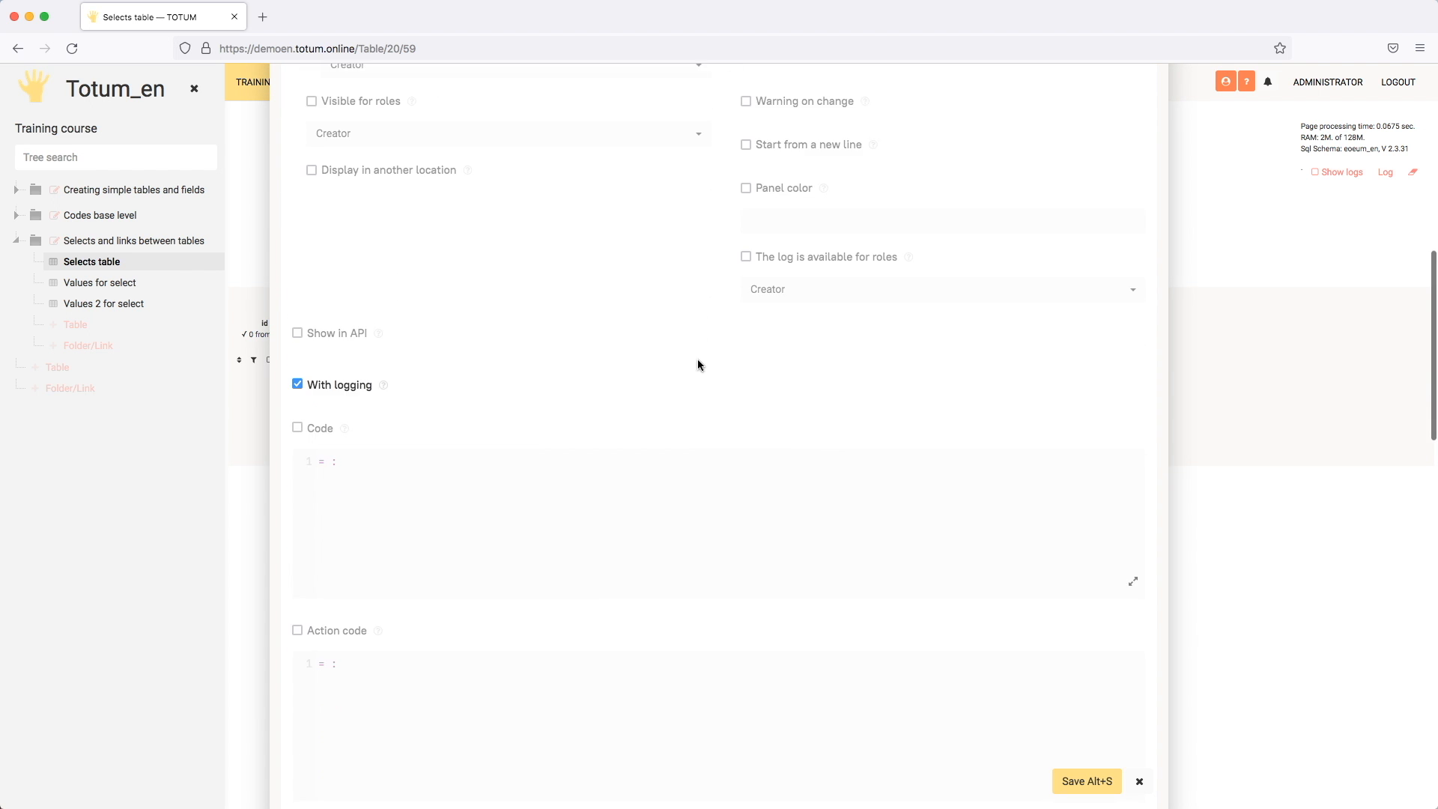
{"action": "scroll", "coordinate": [698, 364], "scroll_direction": "down", "scroll_amount": 10}
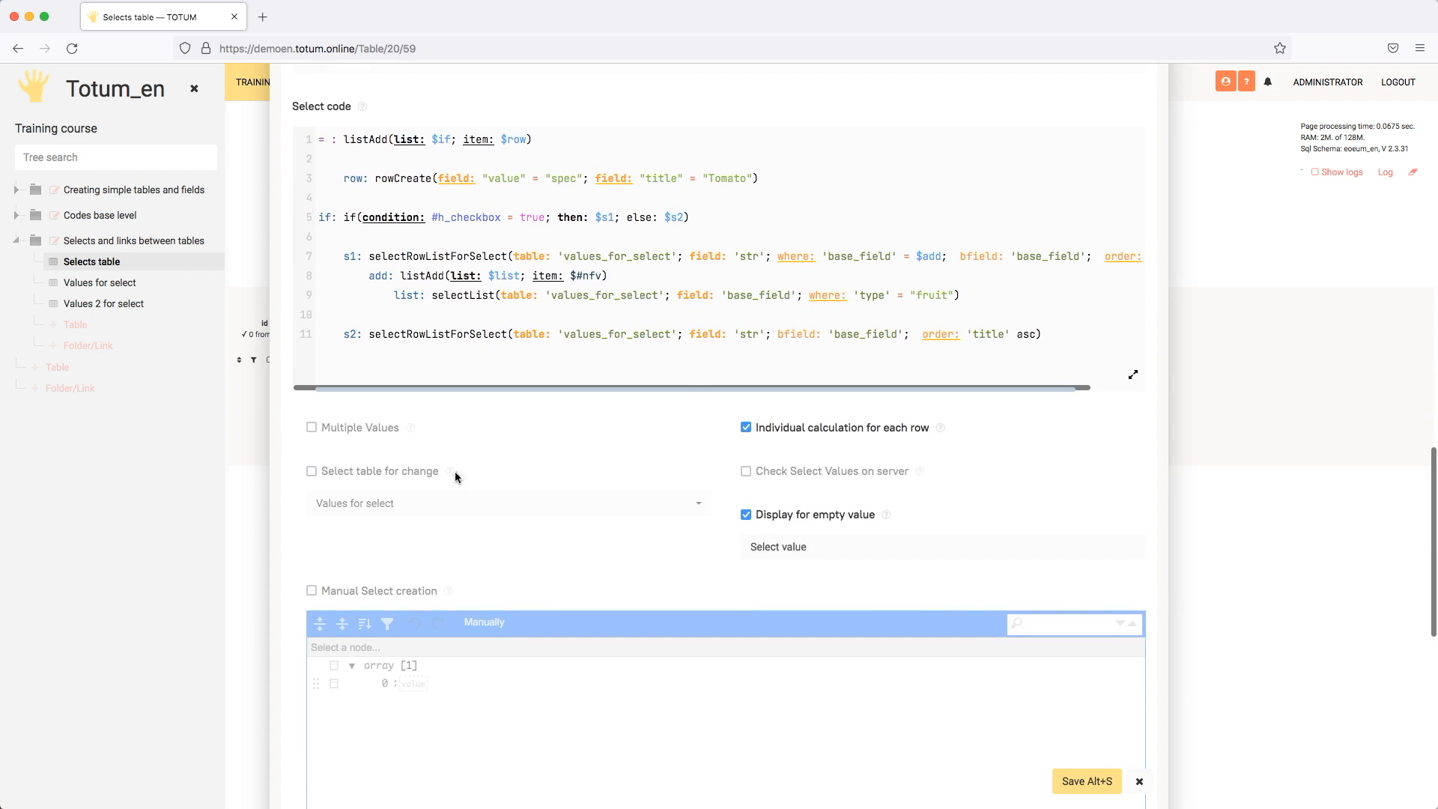
{"action": "left_click", "coordinate": [377, 471]}
{"action": "left_click", "coordinate": [594, 509]}
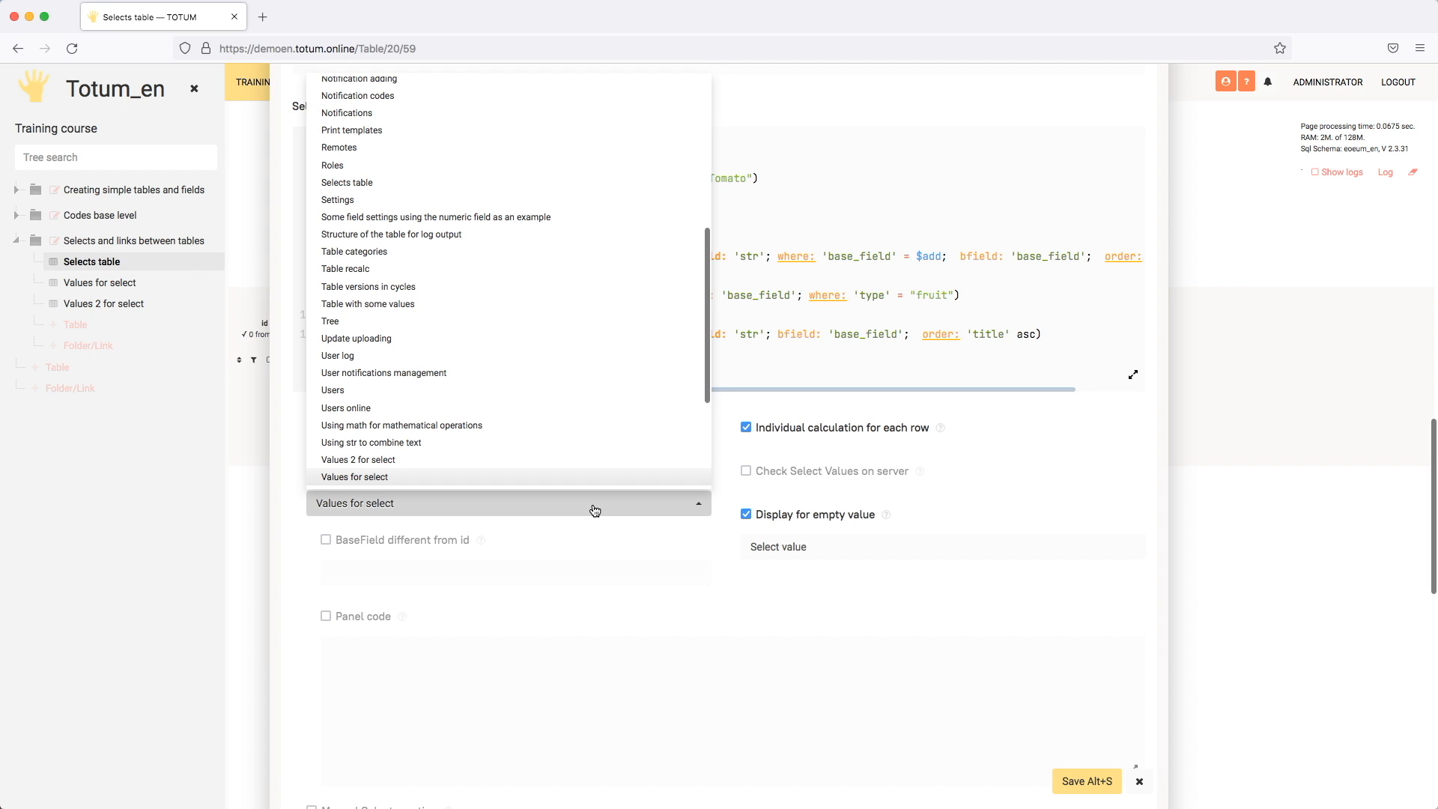
{"action": "left_click", "coordinate": [595, 509]}
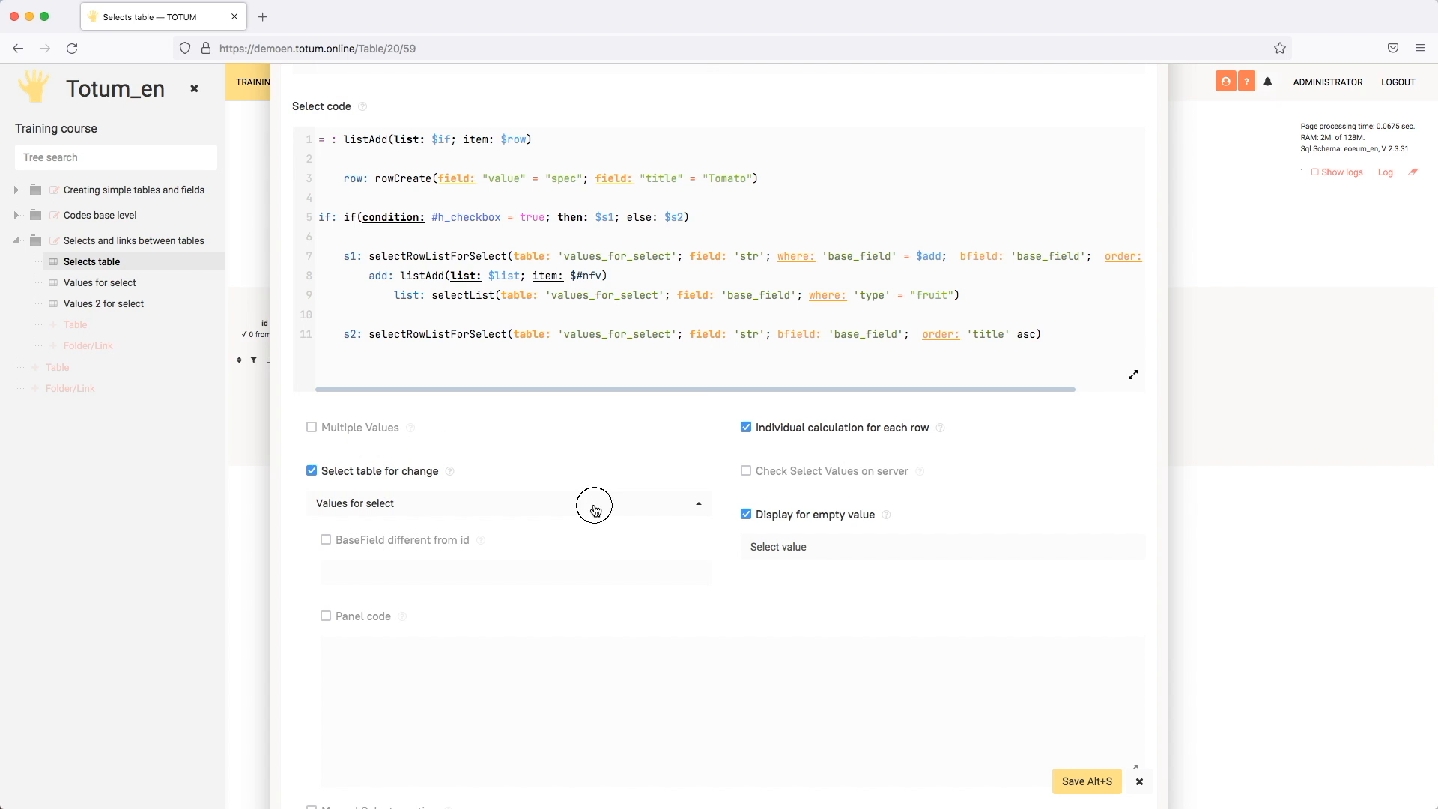
{"action": "left_click", "coordinate": [1075, 786]}
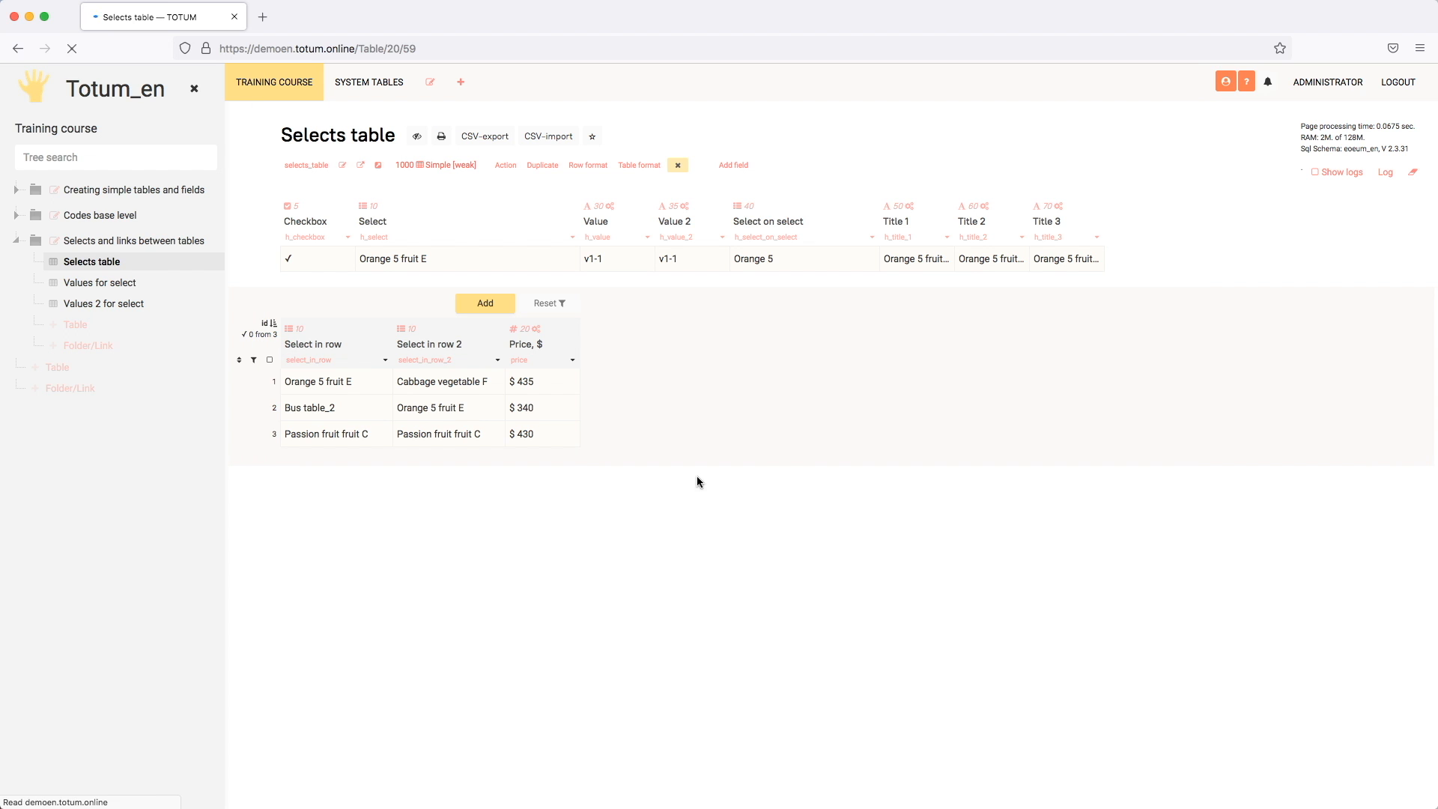
Step: Try to open the source row of the selected Orange 5 fruit E value for editing from the Select field
{"action": "left_click", "coordinate": [511, 268]}
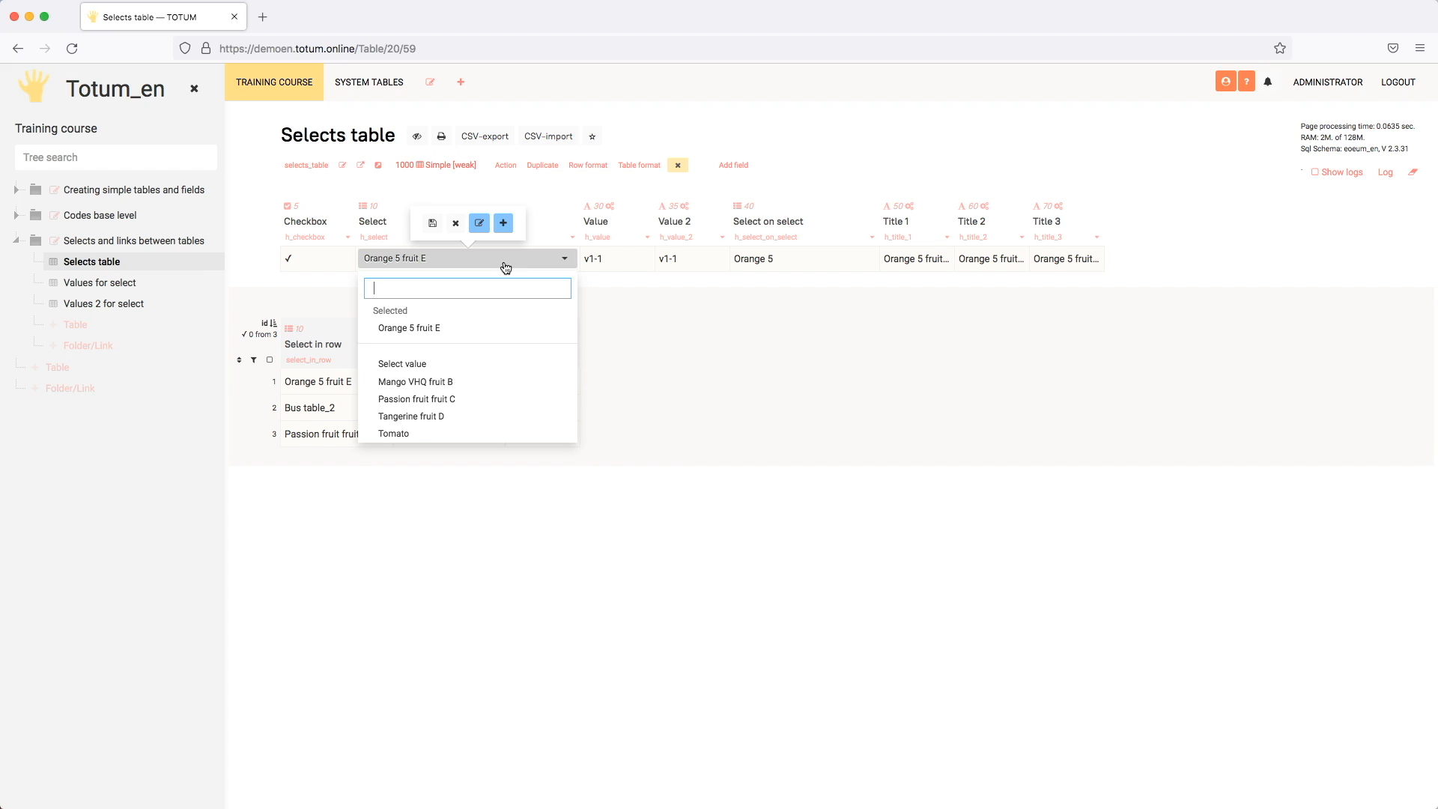
{"action": "left_click", "coordinate": [480, 225]}
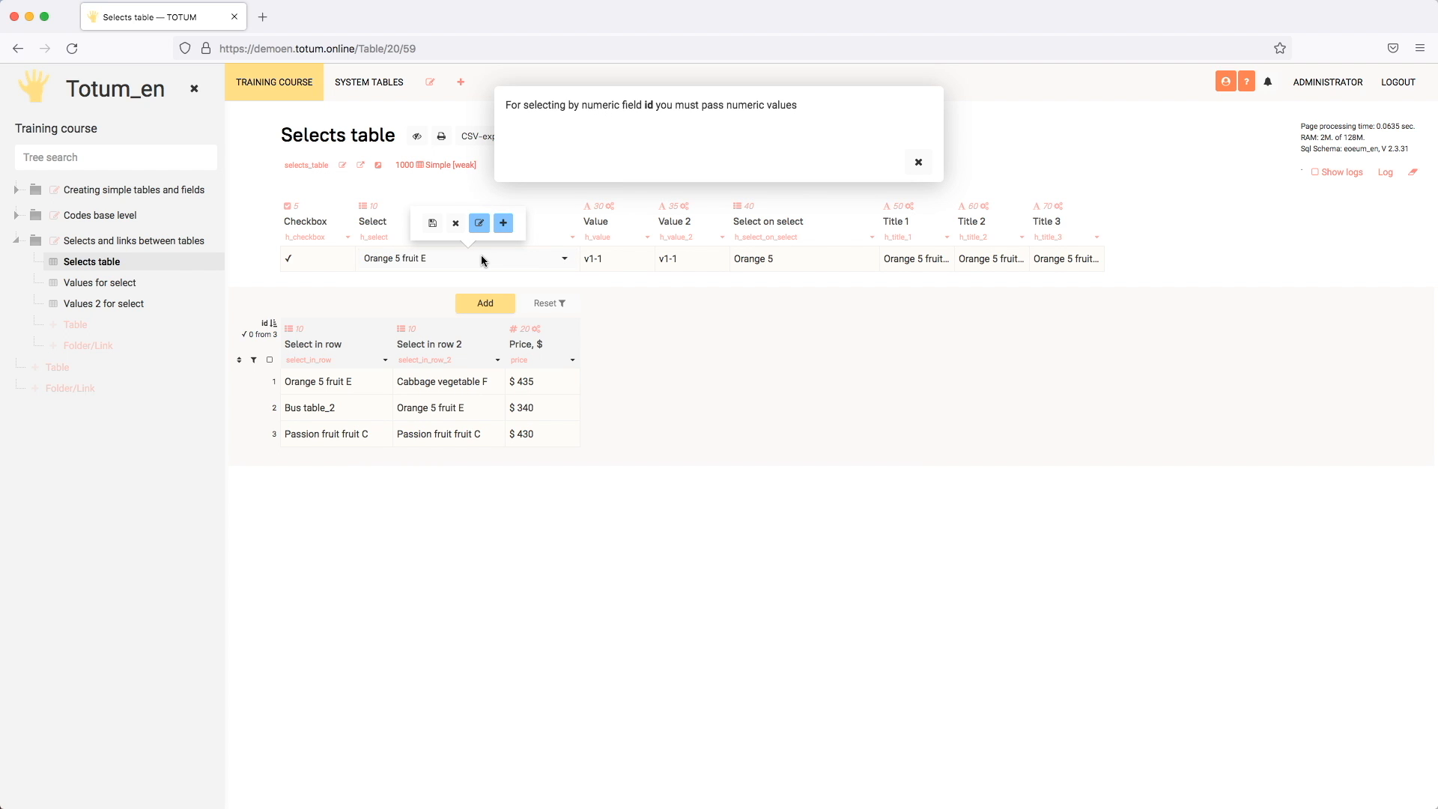
{"action": "left_click", "coordinate": [918, 162]}
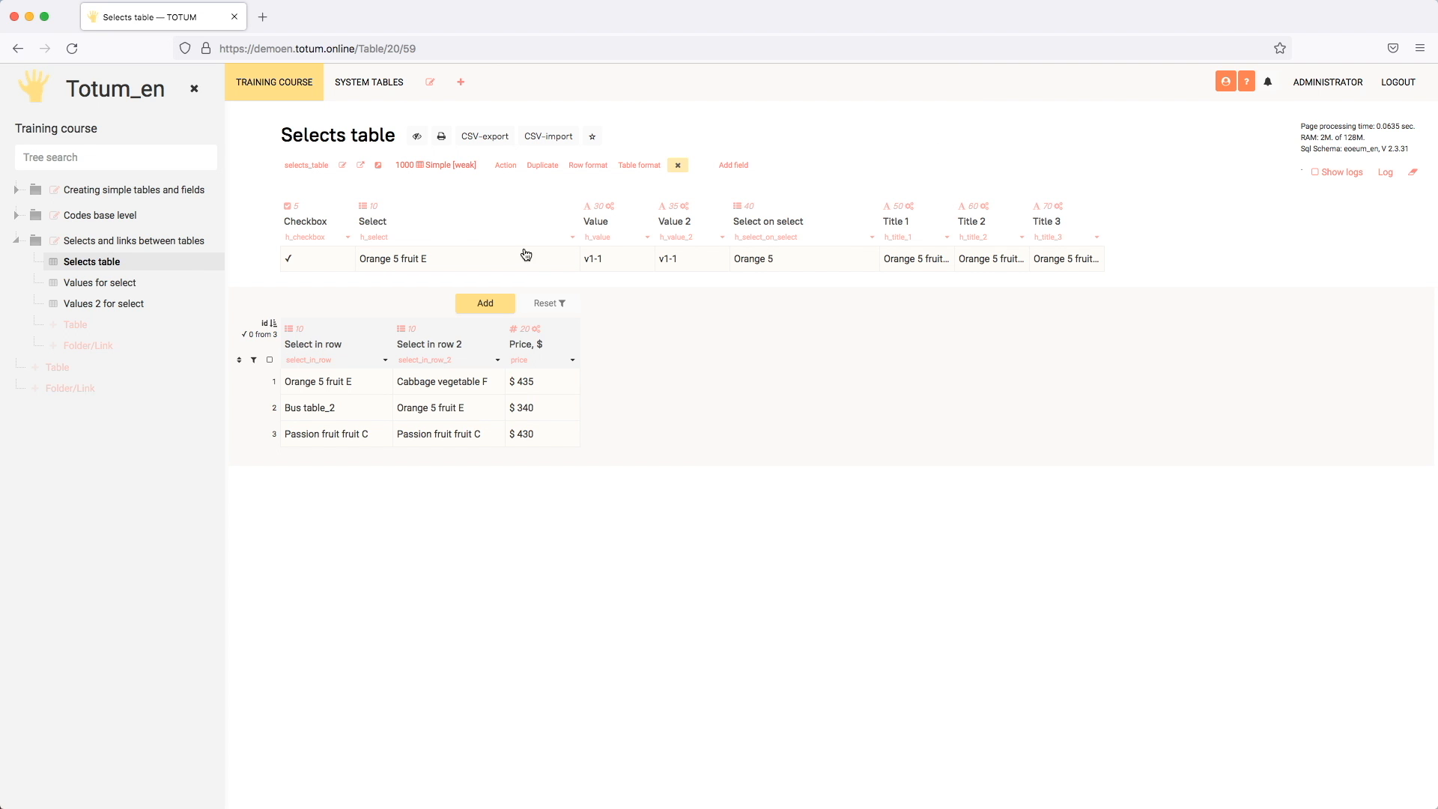
Step: Reopen the Select field's settings and copy the base_field name from the bfield parameter on line 11 of the select code
{"action": "left_click", "coordinate": [575, 236], "text": "alt"}
{"action": "scroll", "coordinate": [726, 382], "scroll_direction": "down", "scroll_amount": 9}
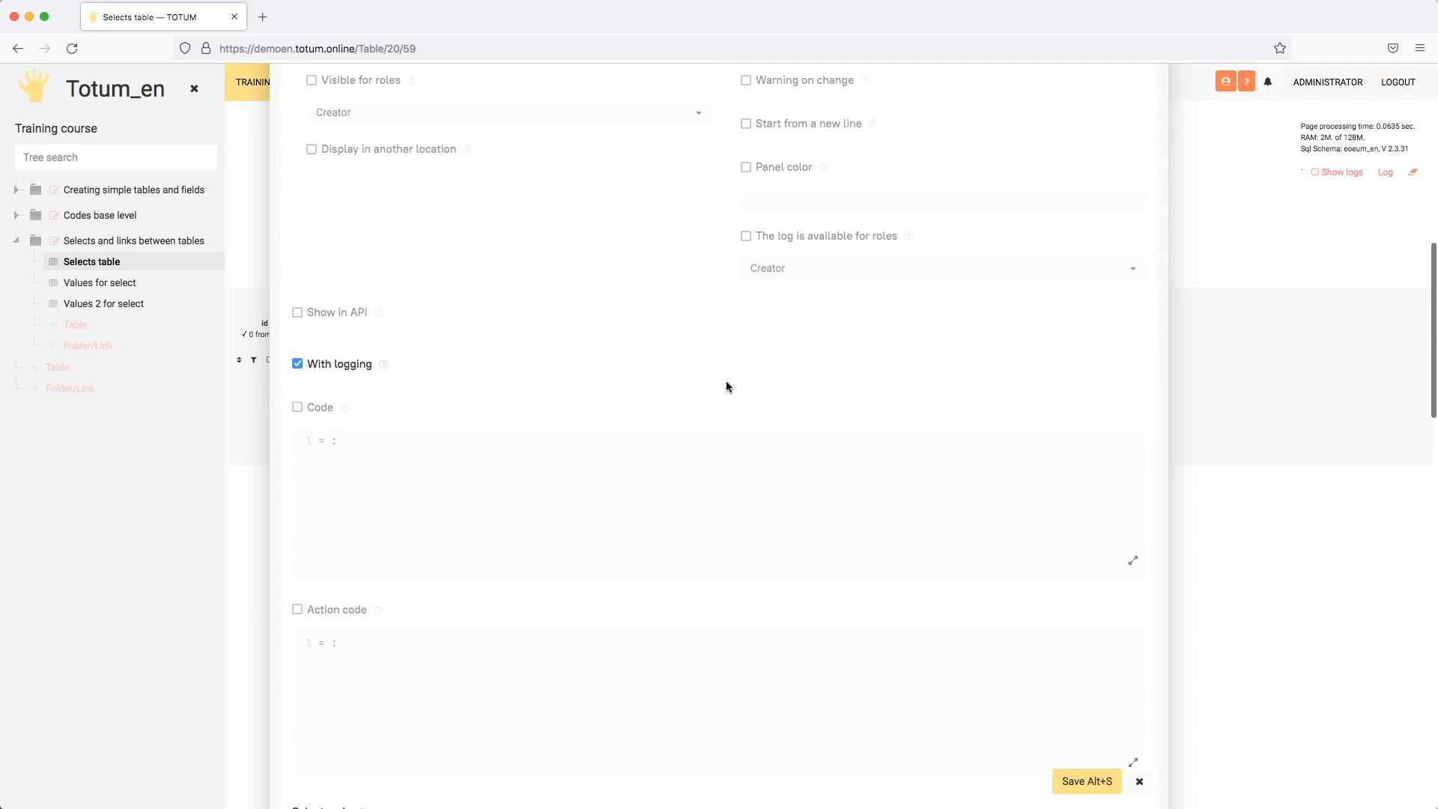
{"action": "scroll", "coordinate": [726, 382], "scroll_direction": "down", "scroll_amount": 7}
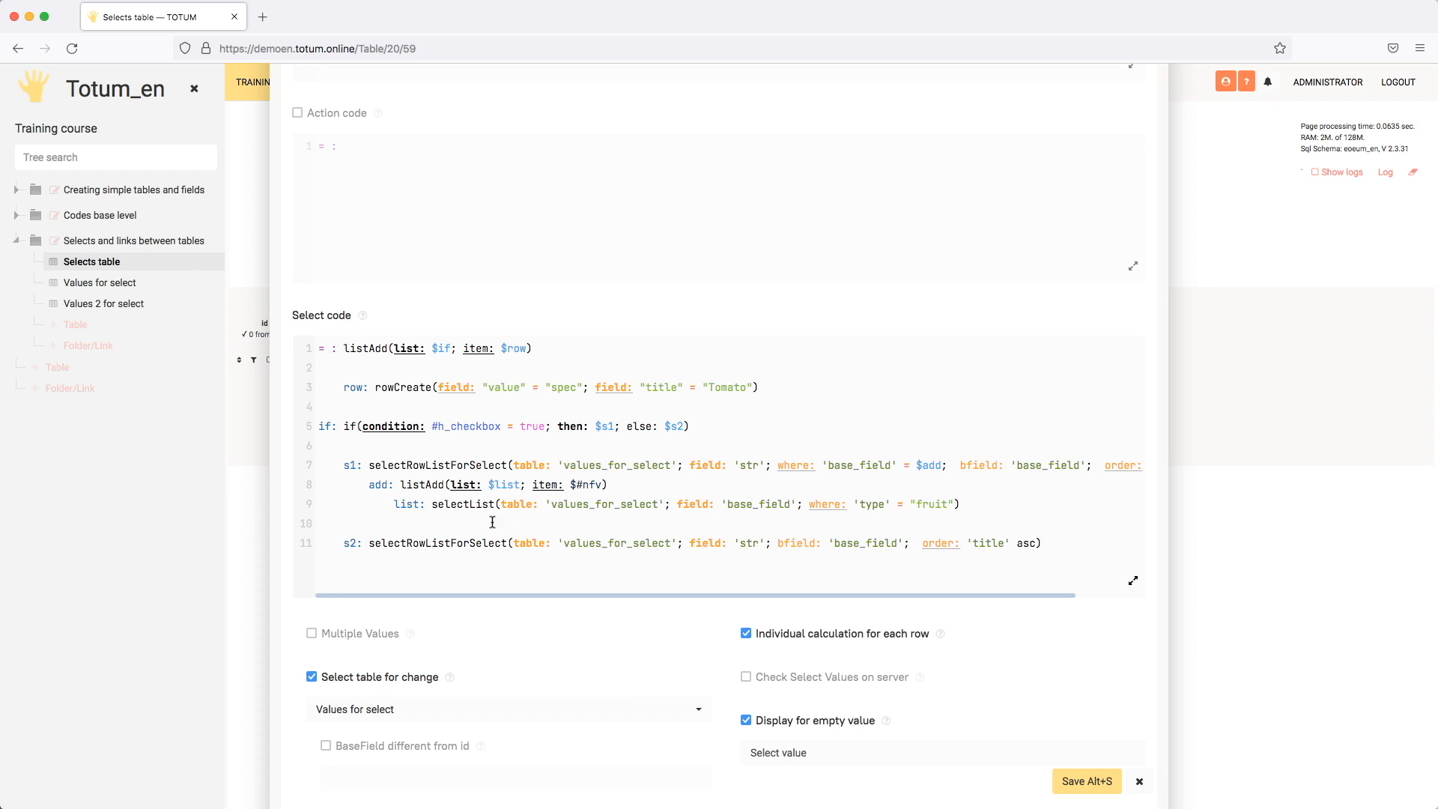
{"action": "double_click", "coordinate": [793, 544]}
{"action": "scroll", "coordinate": [790, 544], "scroll_direction": "right", "scroll_amount": 2}
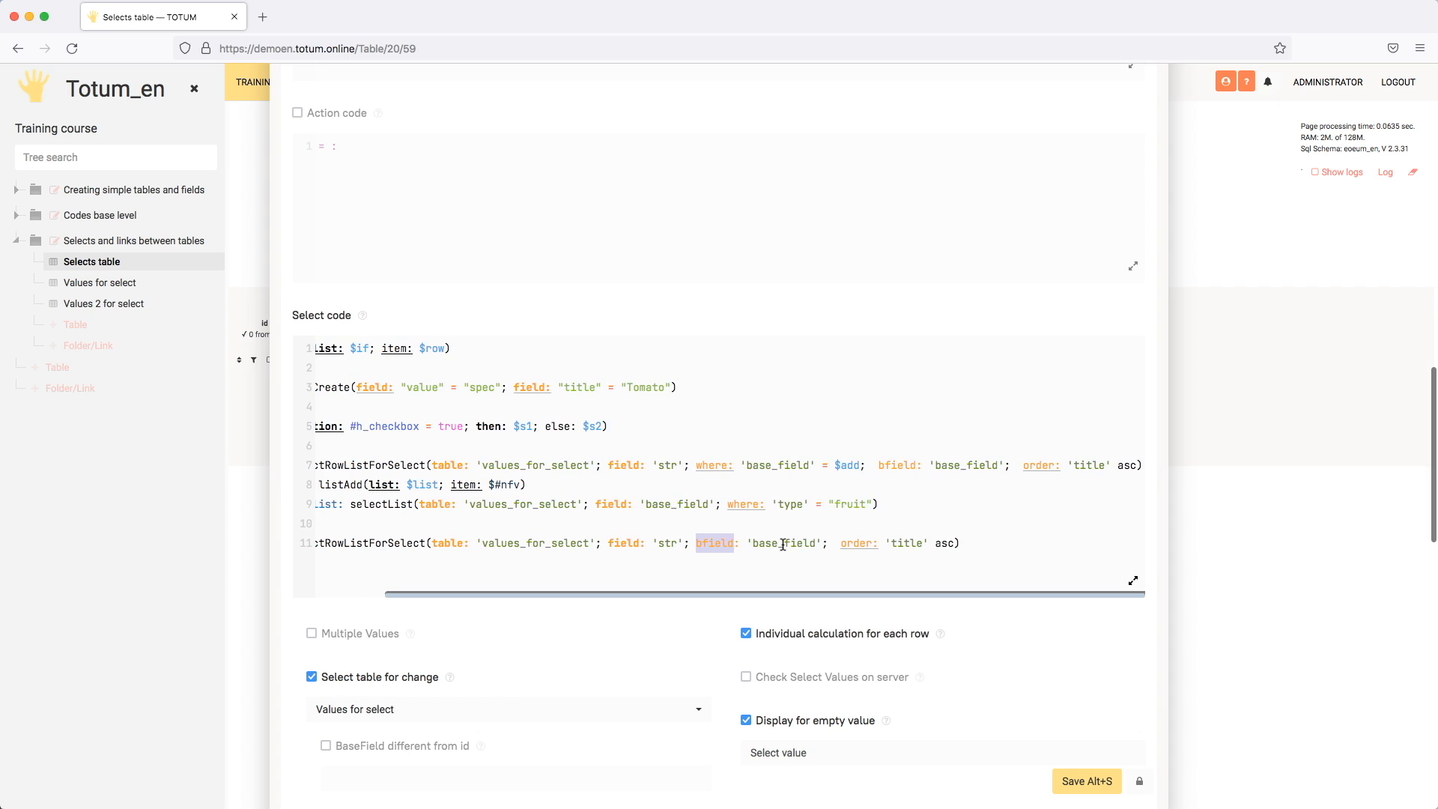
{"action": "double_click", "coordinate": [895, 466]}
{"action": "scroll", "coordinate": [736, 469], "scroll_direction": "left", "scroll_amount": 2}
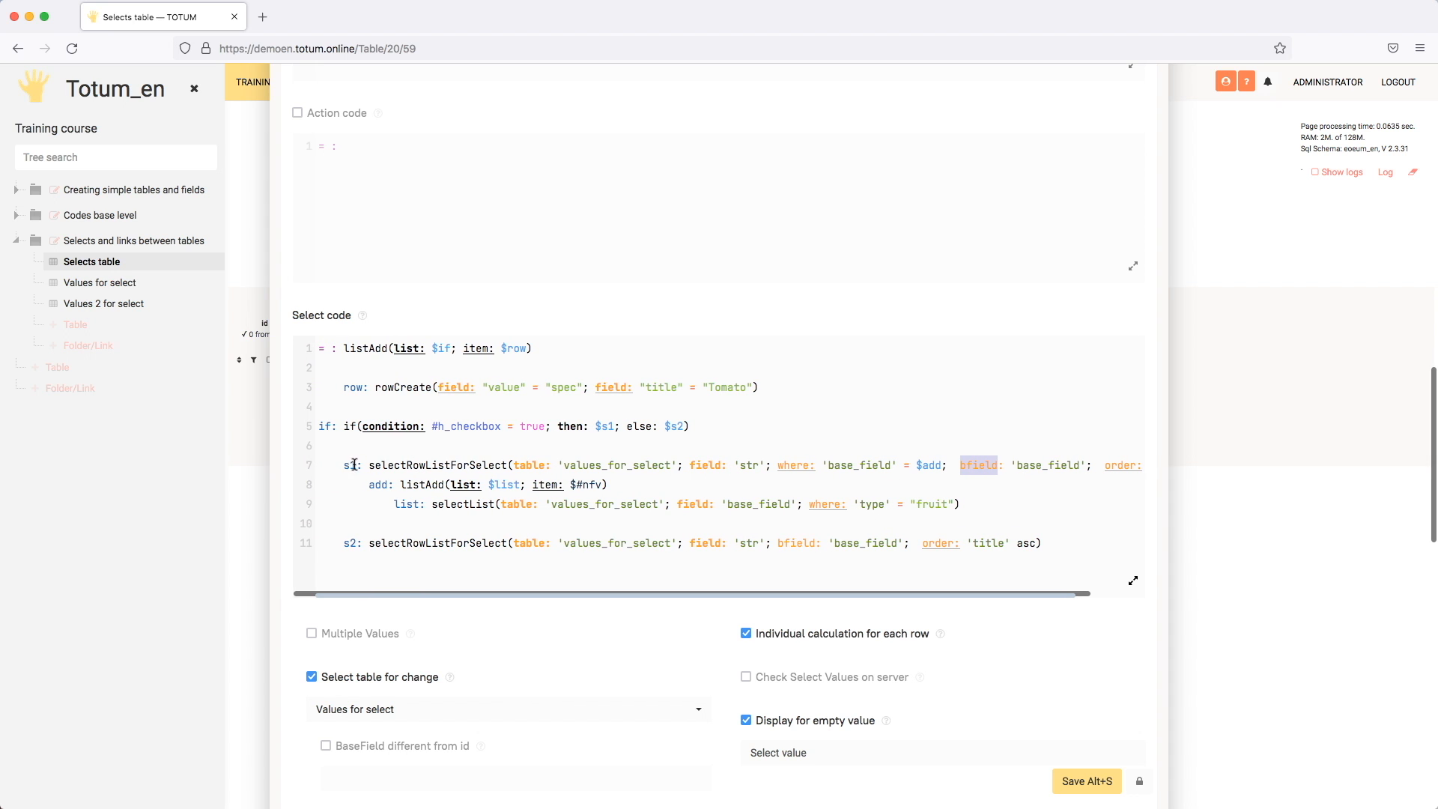
{"action": "double_click", "coordinate": [865, 542]}
{"action": "key", "text": "ctrl+c"}
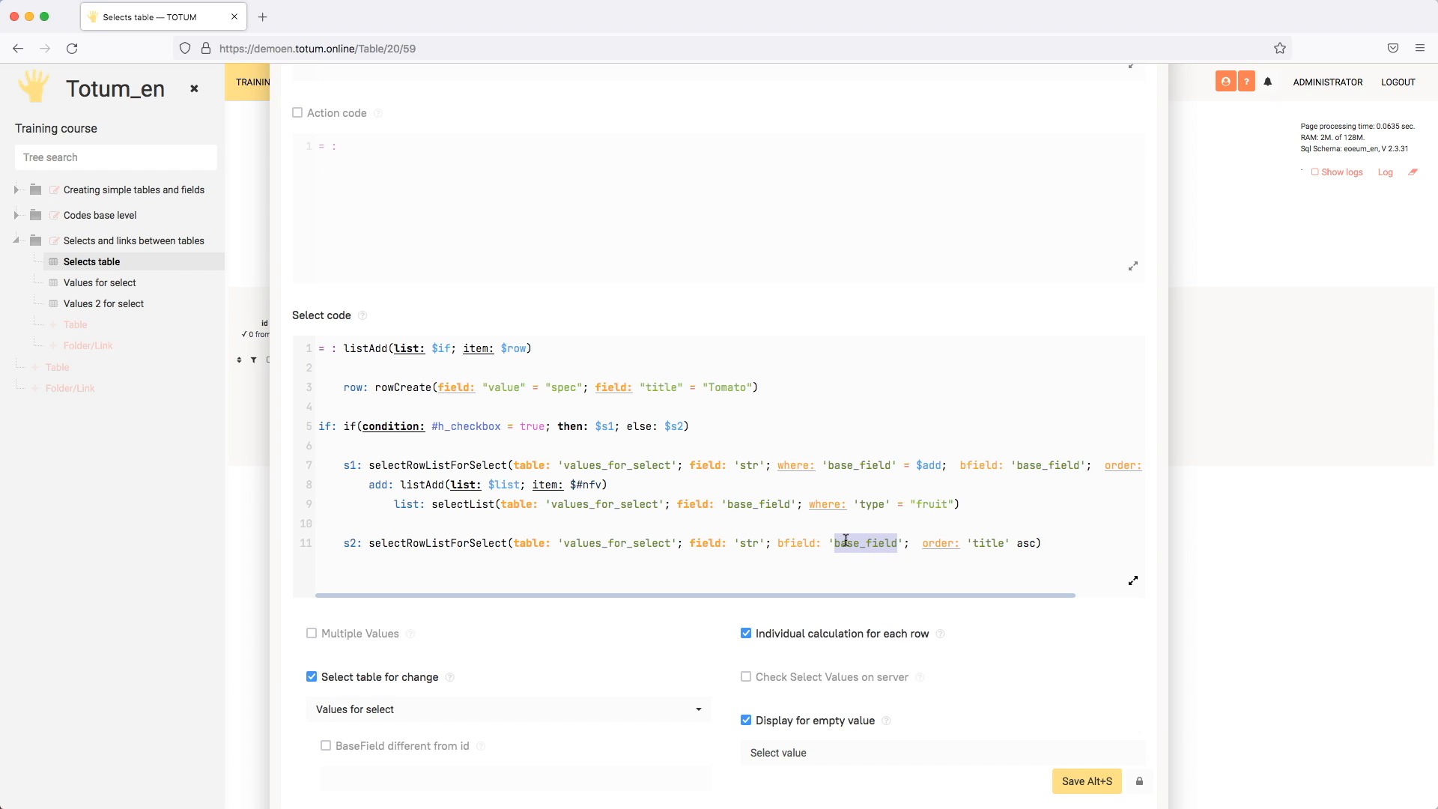
Step: Enable BaseField different from id for the Select field, set it to base_field, and save the settings
{"action": "scroll", "coordinate": [739, 564], "scroll_direction": "down", "scroll_amount": 2}
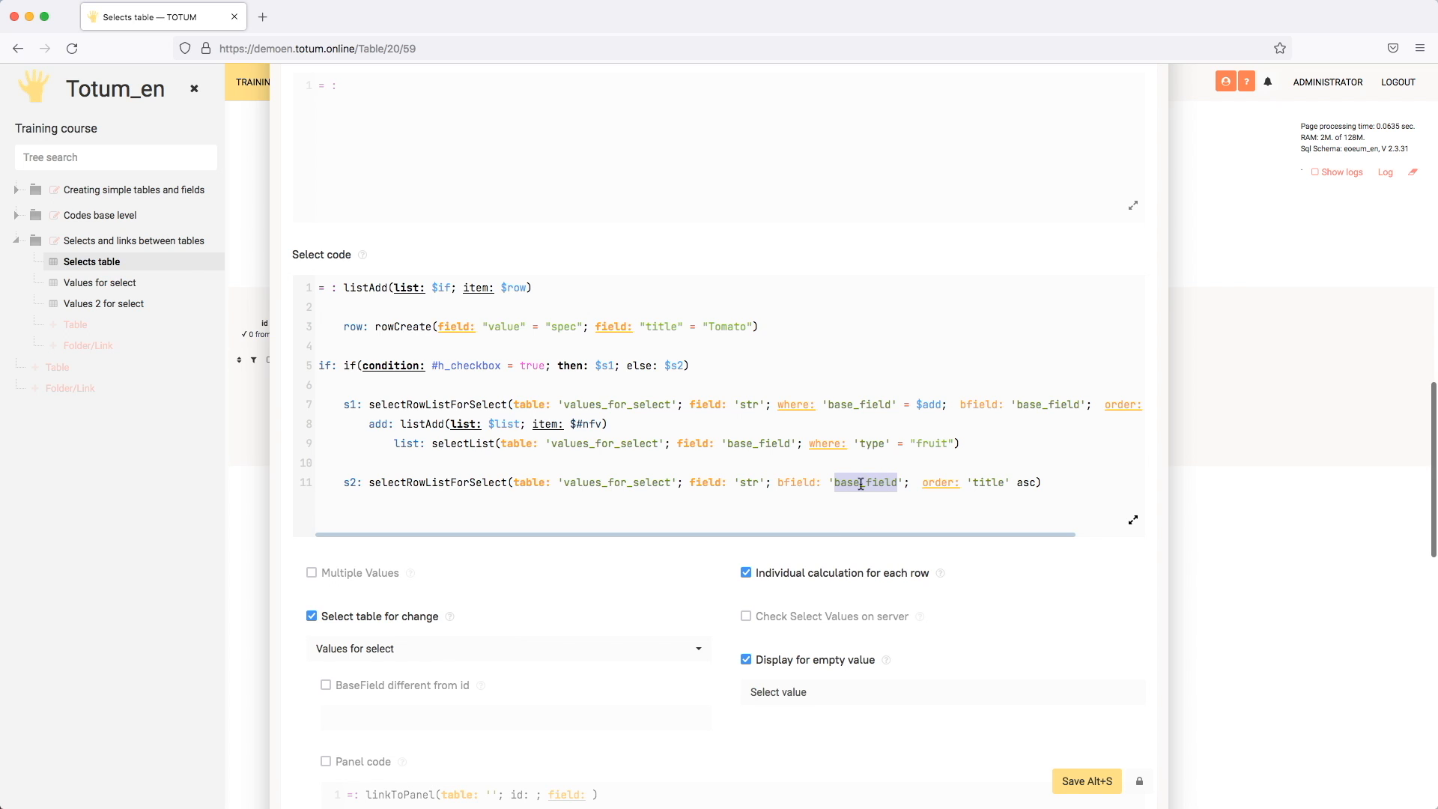
{"action": "left_click", "coordinate": [337, 684]}
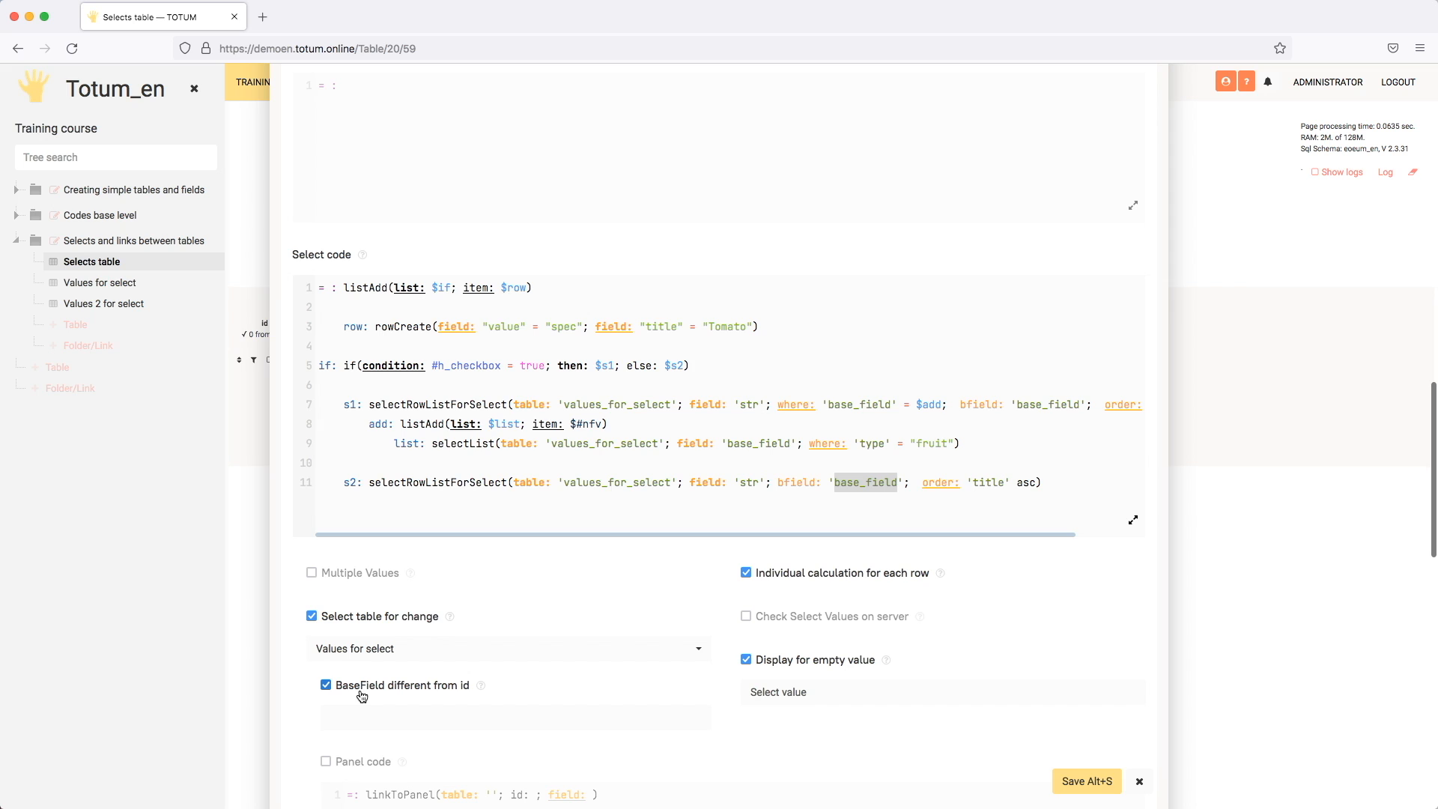
{"action": "left_click", "coordinate": [398, 719]}
{"action": "key", "text": "ctrl+v"}
{"action": "left_click", "coordinate": [1077, 781]}
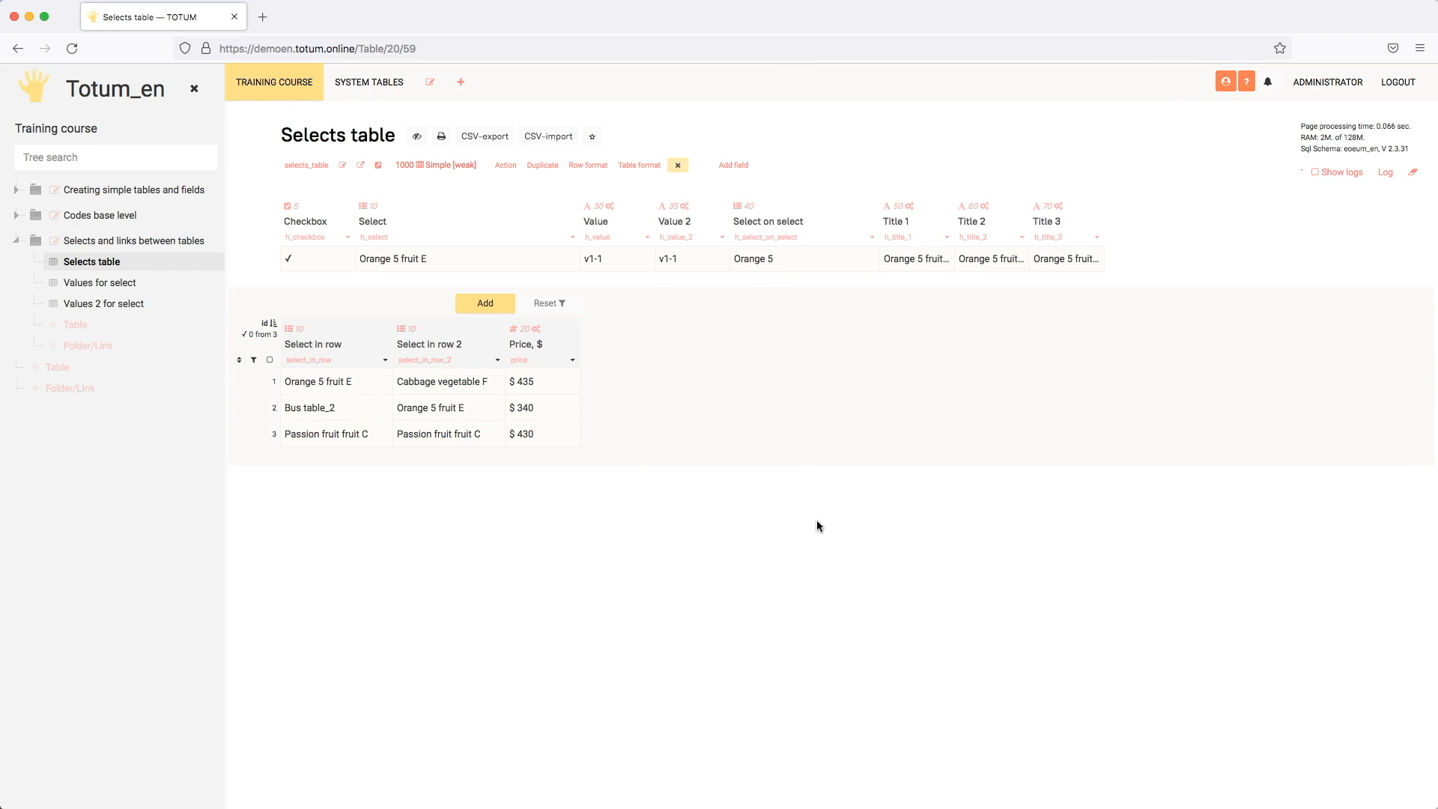
Step: From the Select field, edit the selected value's source row, set its Title to Orange 6, save, and leave the field editor
{"action": "left_click", "coordinate": [507, 267]}
{"action": "left_click", "coordinate": [504, 269]}
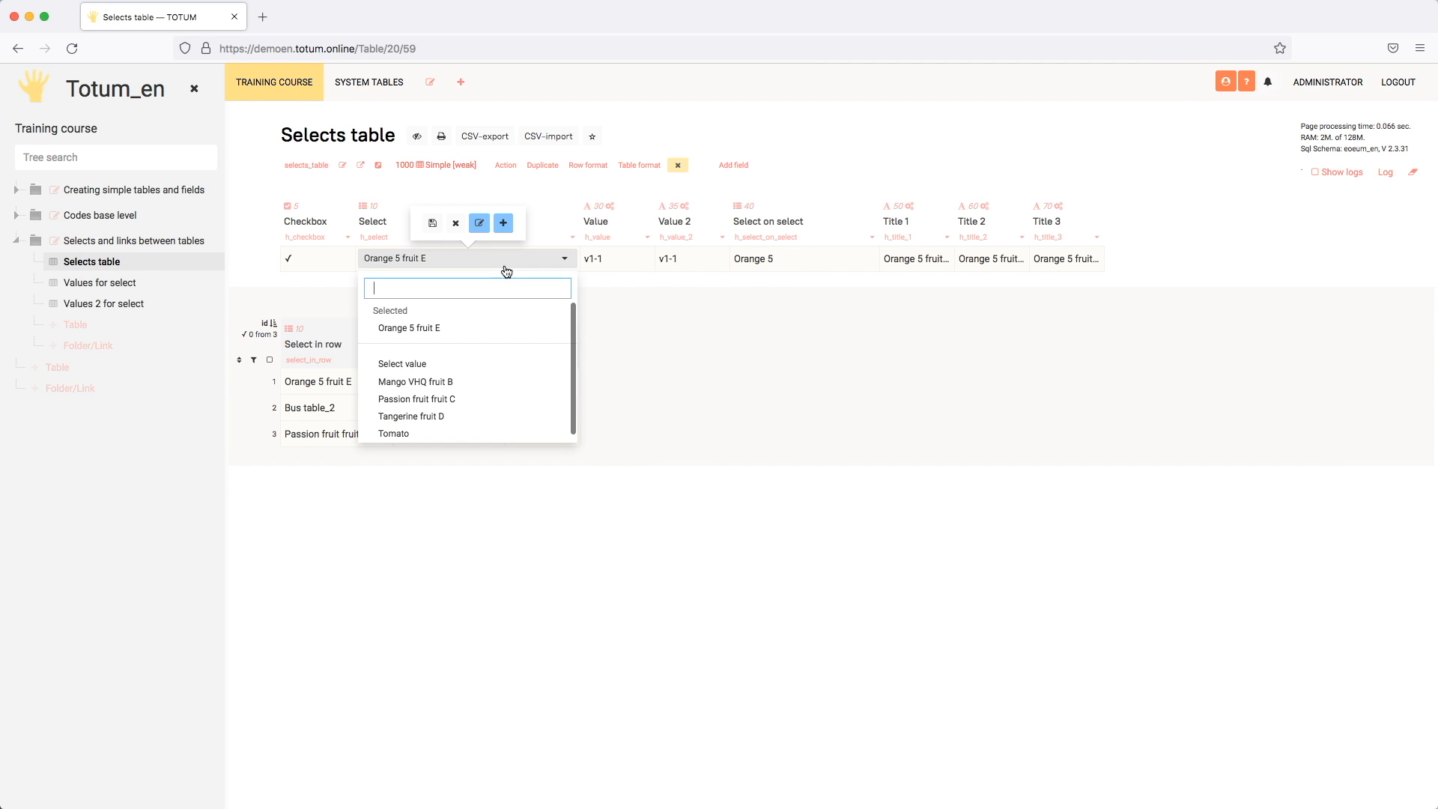
{"action": "left_click", "coordinate": [479, 224]}
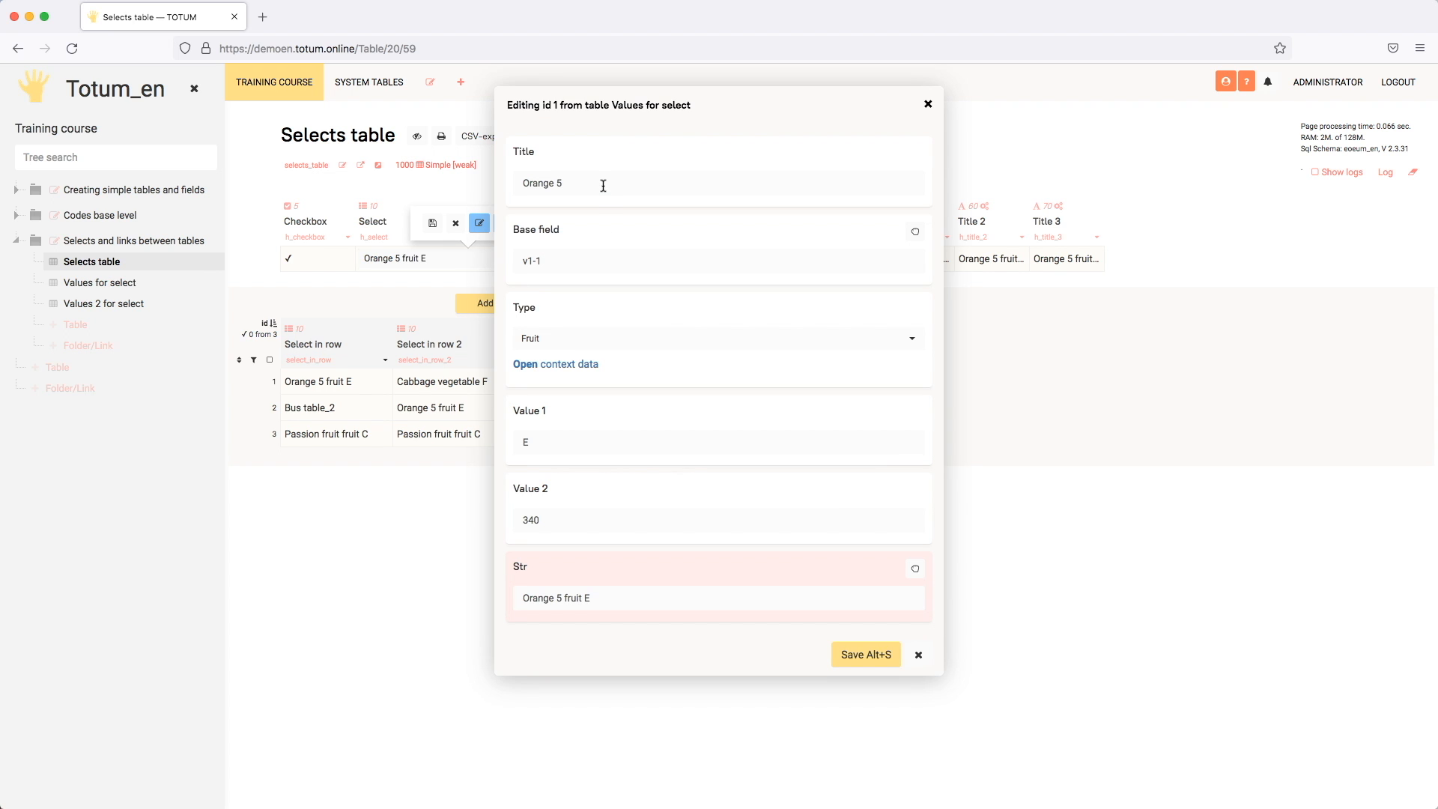
{"action": "left_click_drag", "start_coordinate": [731, 102], "coordinate": [966, 123]}
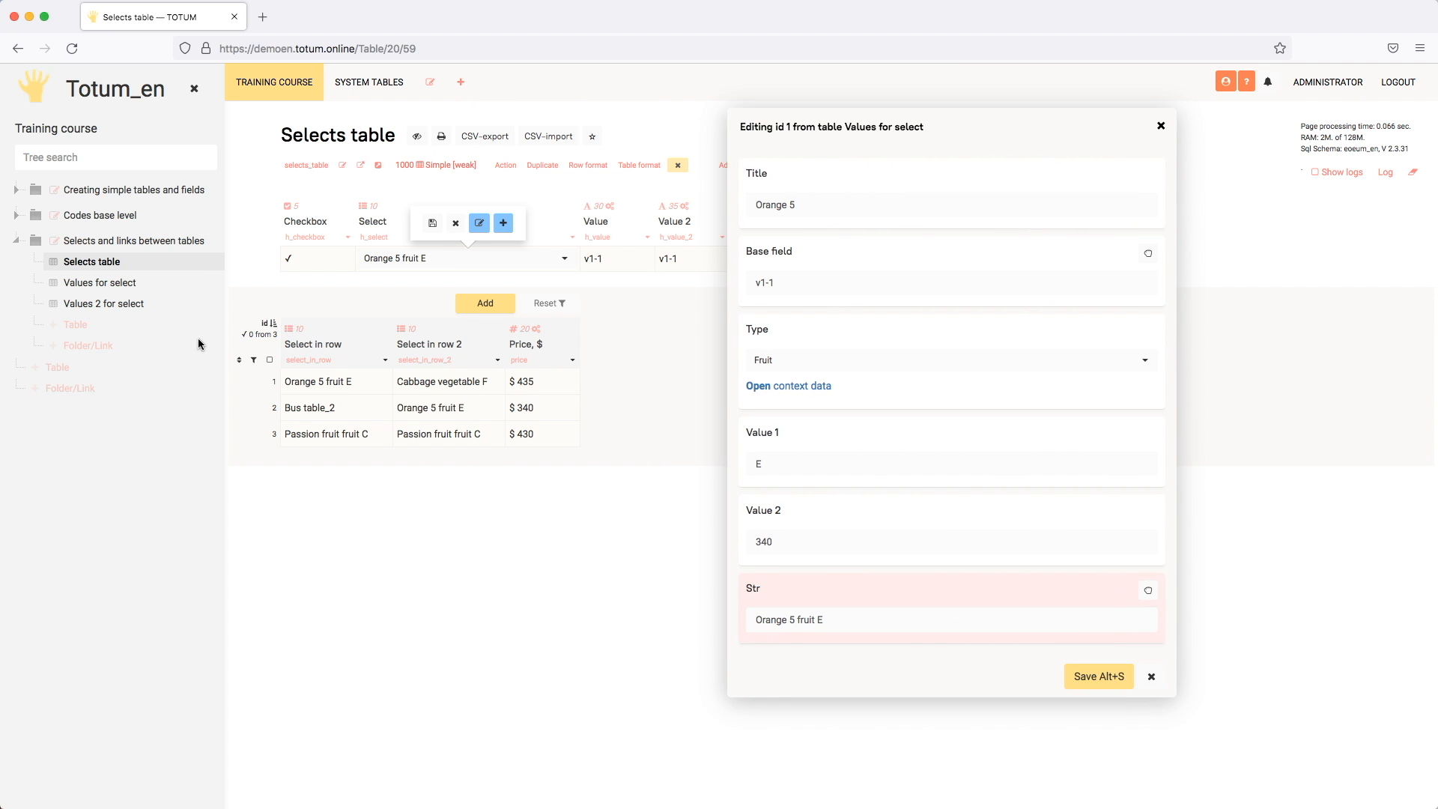
{"action": "left_click", "coordinate": [857, 210]}
{"action": "left_click", "coordinate": [1097, 677]}
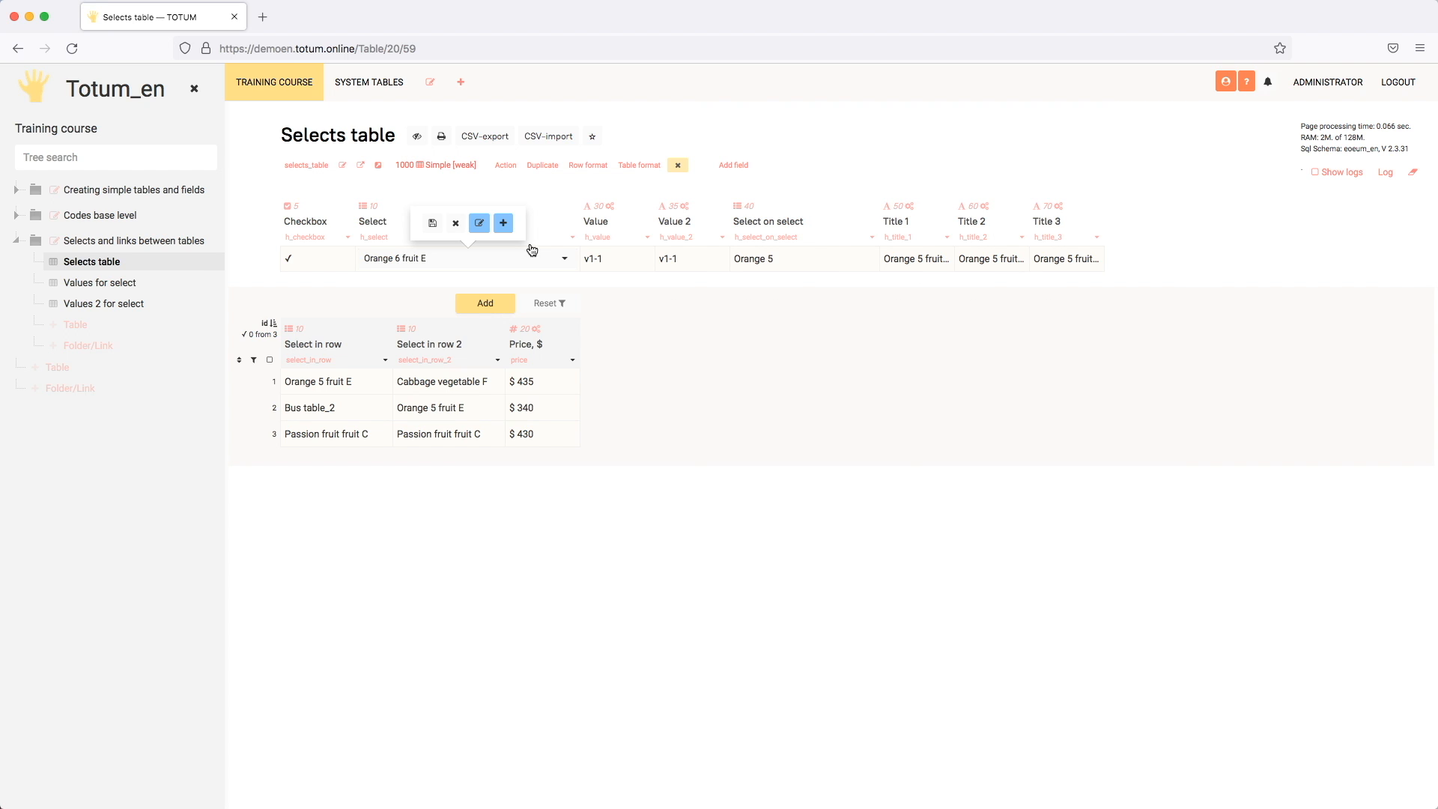
{"action": "left_click", "coordinate": [454, 225]}
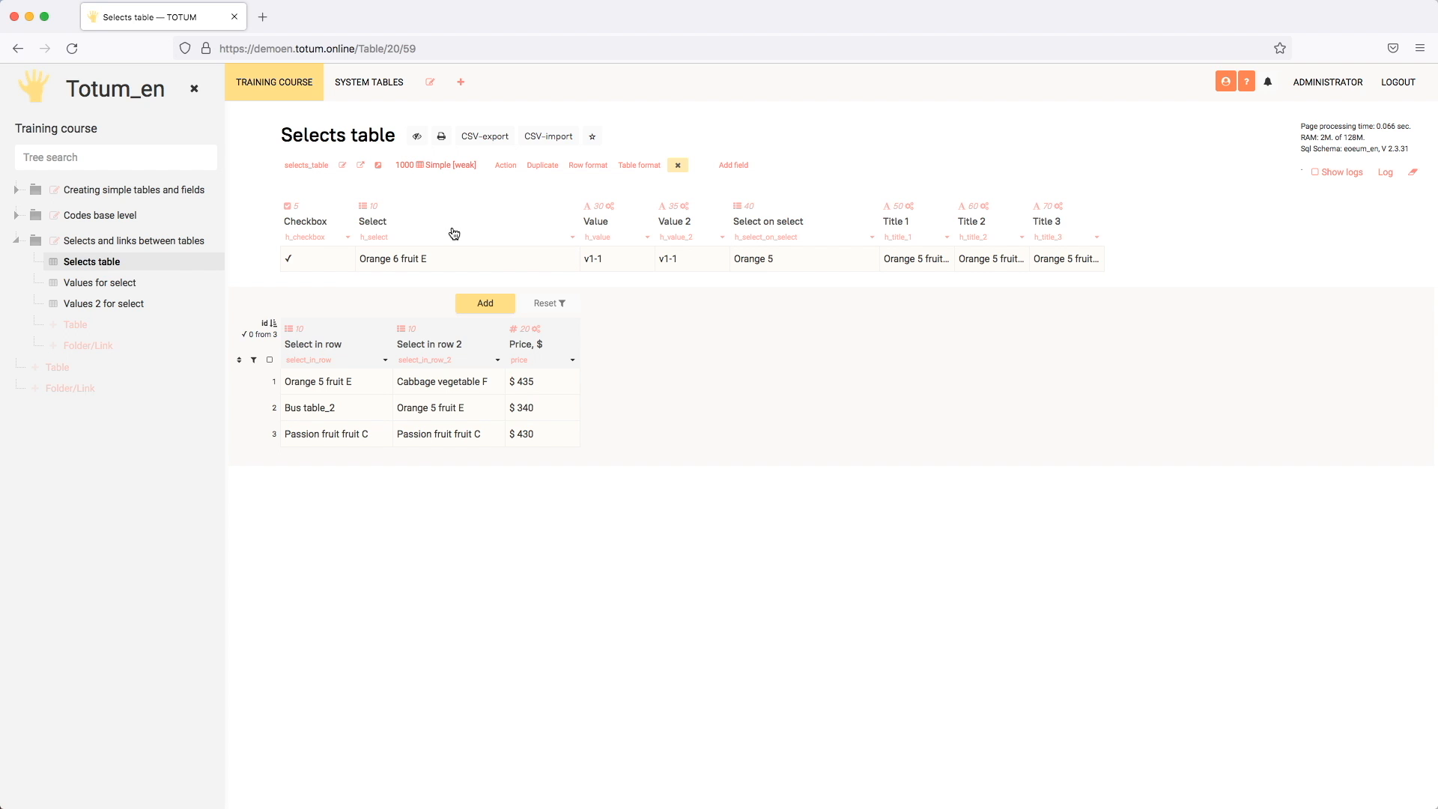
Step: View the source row's edit form through the Select cell's preview and close it without changes
{"action": "left_click", "coordinate": [488, 265]}
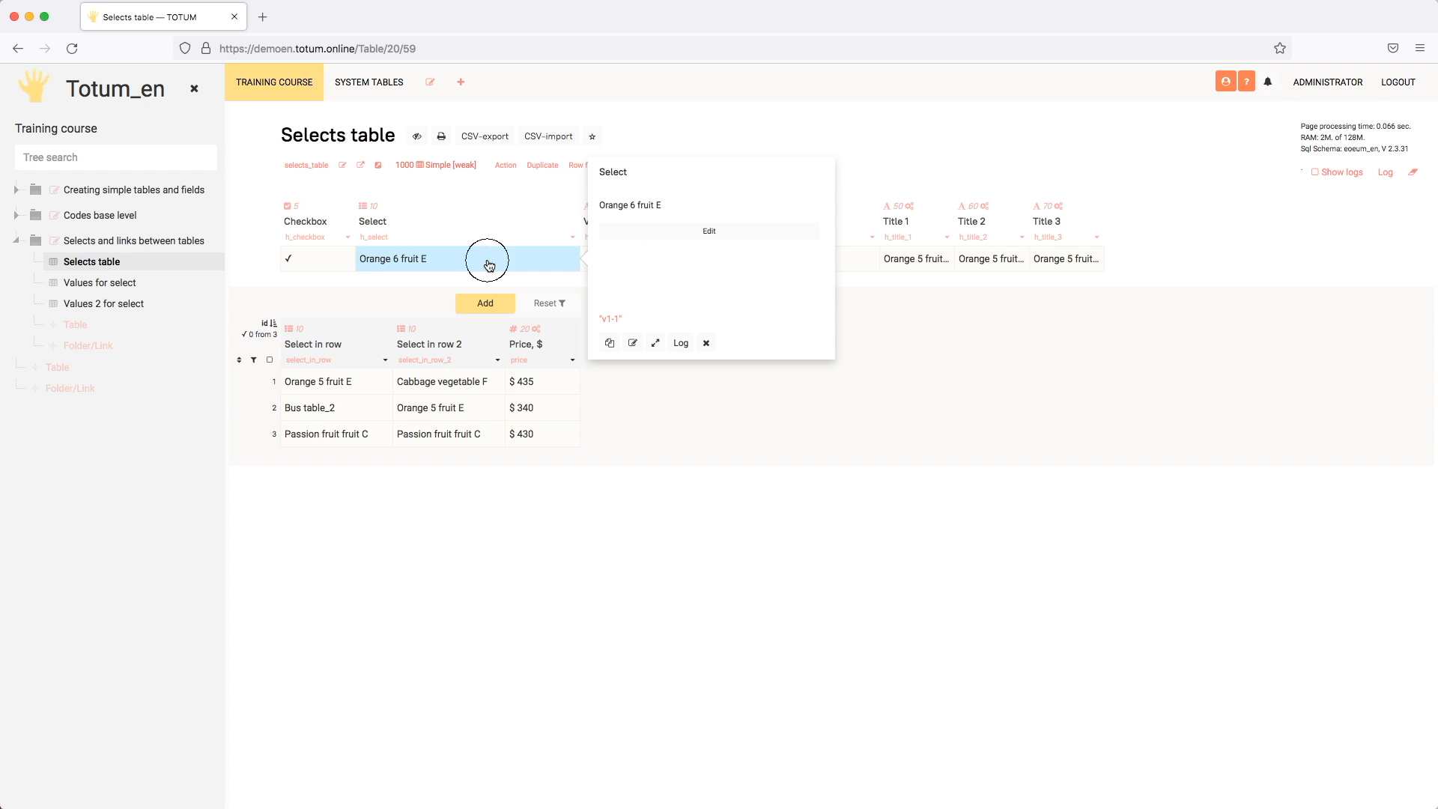
{"action": "left_click", "coordinate": [704, 232]}
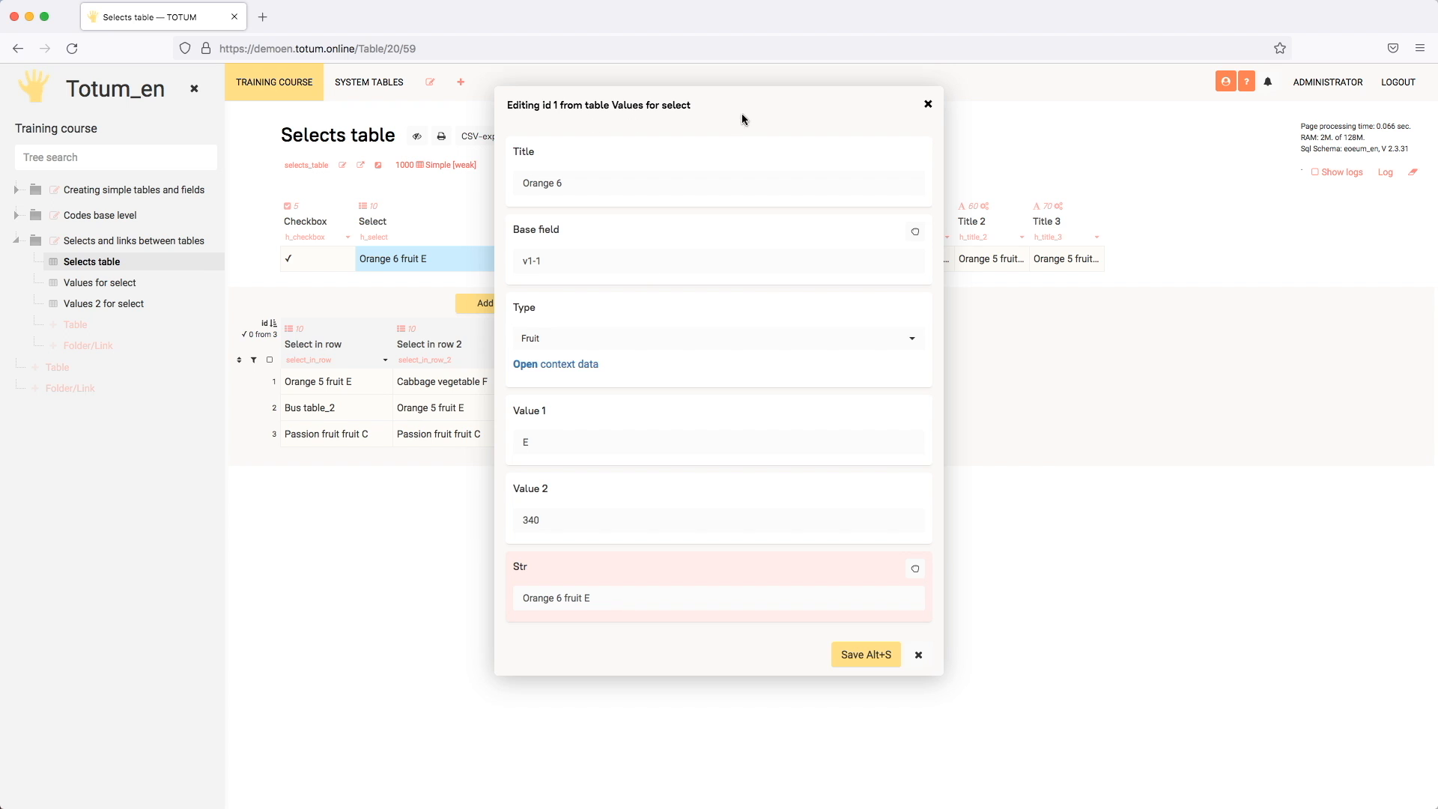
{"action": "left_click_drag", "start_coordinate": [741, 114], "coordinate": [923, 161]}
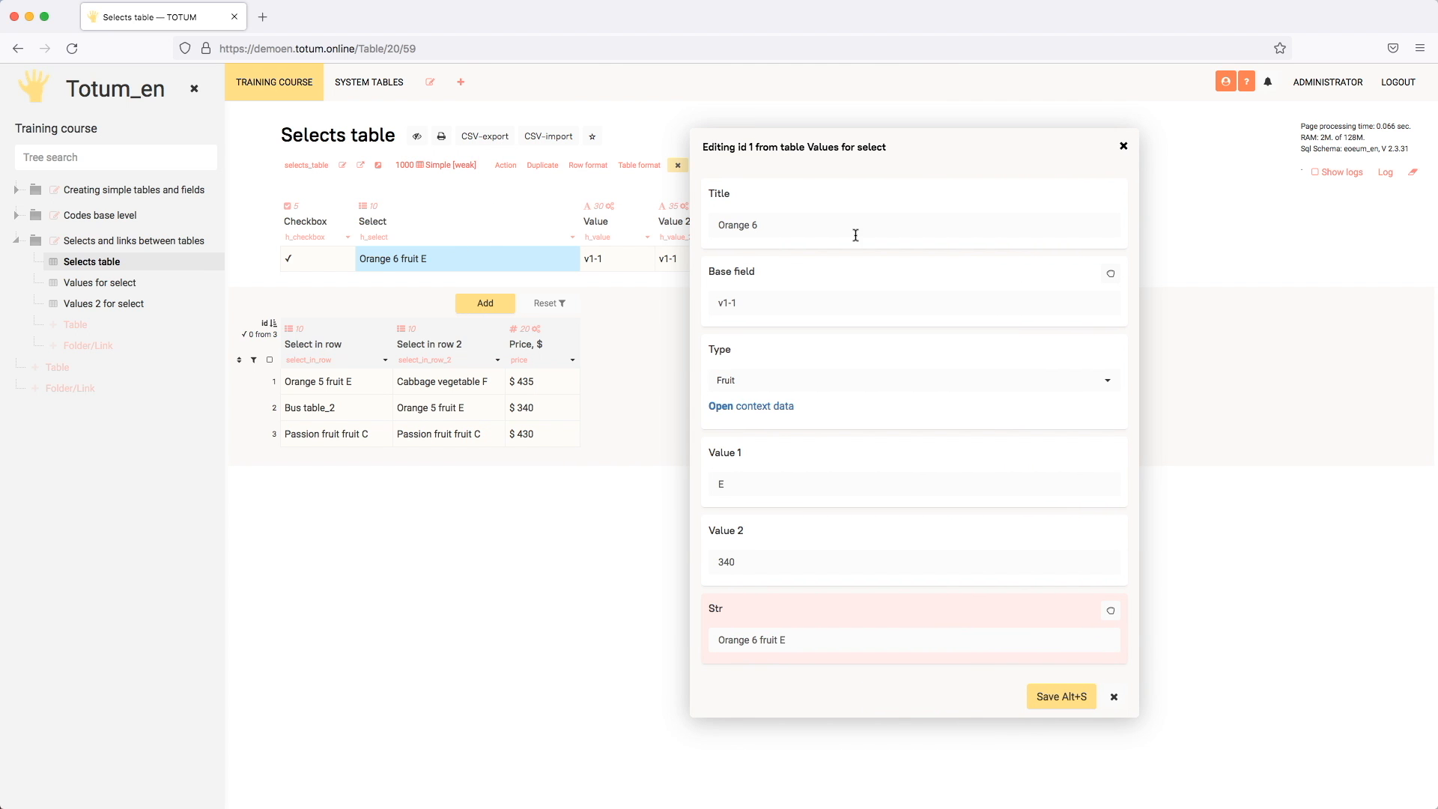
{"action": "left_click", "coordinate": [1124, 146]}
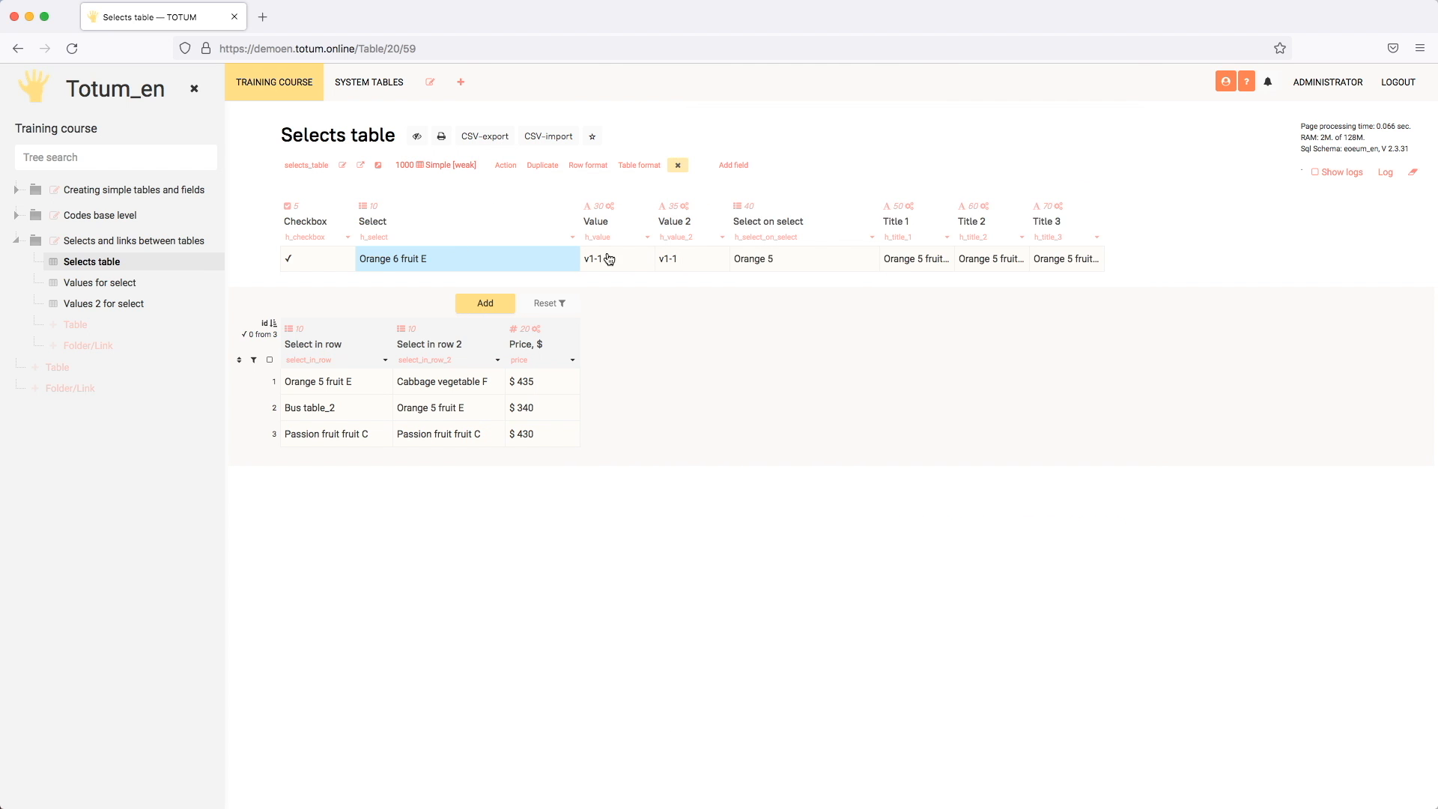
Step: View the form for adding a row to Values for select from the Select field, and close it without saving
{"action": "left_click", "coordinate": [539, 260]}
{"action": "left_click", "coordinate": [507, 225]}
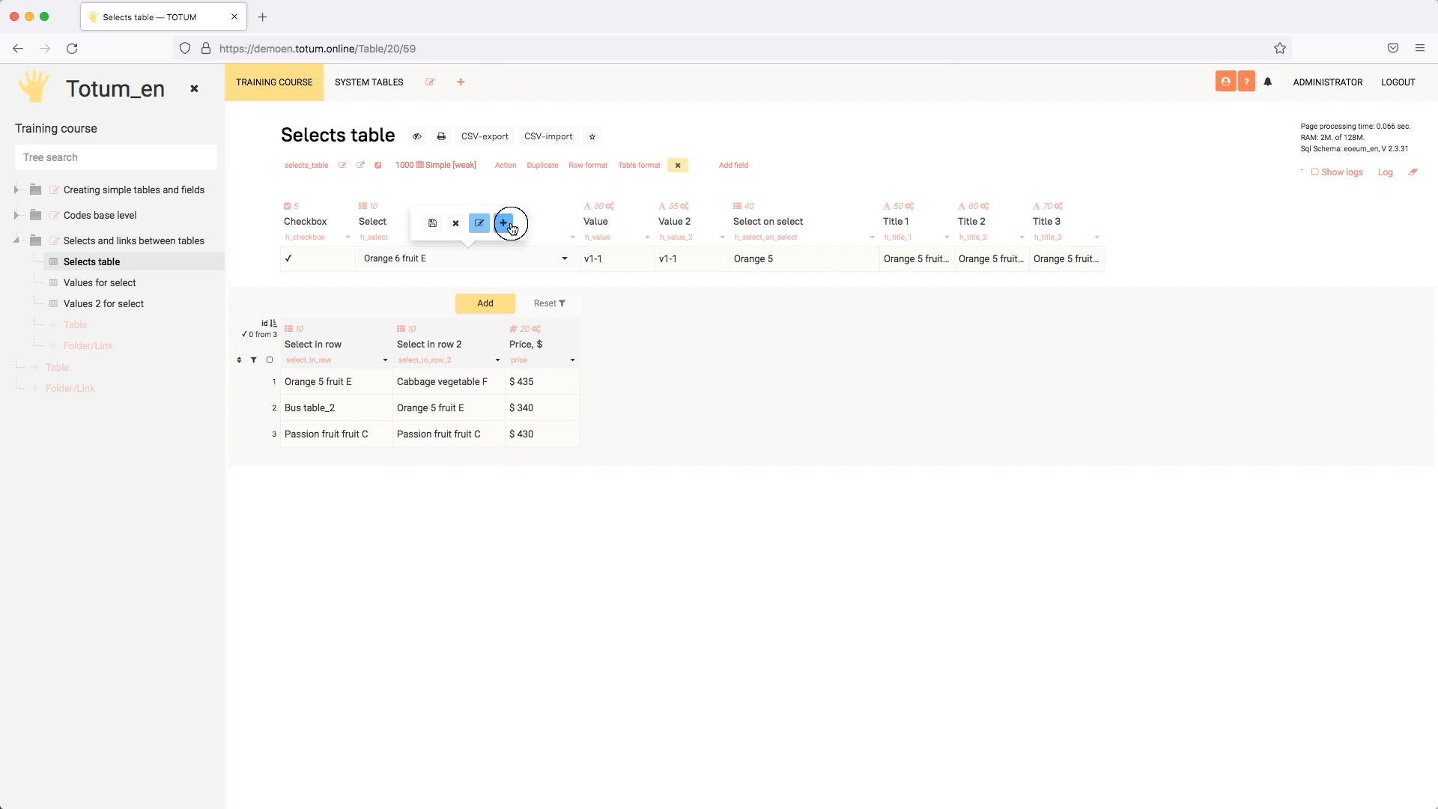
{"action": "left_click", "coordinate": [657, 188]}
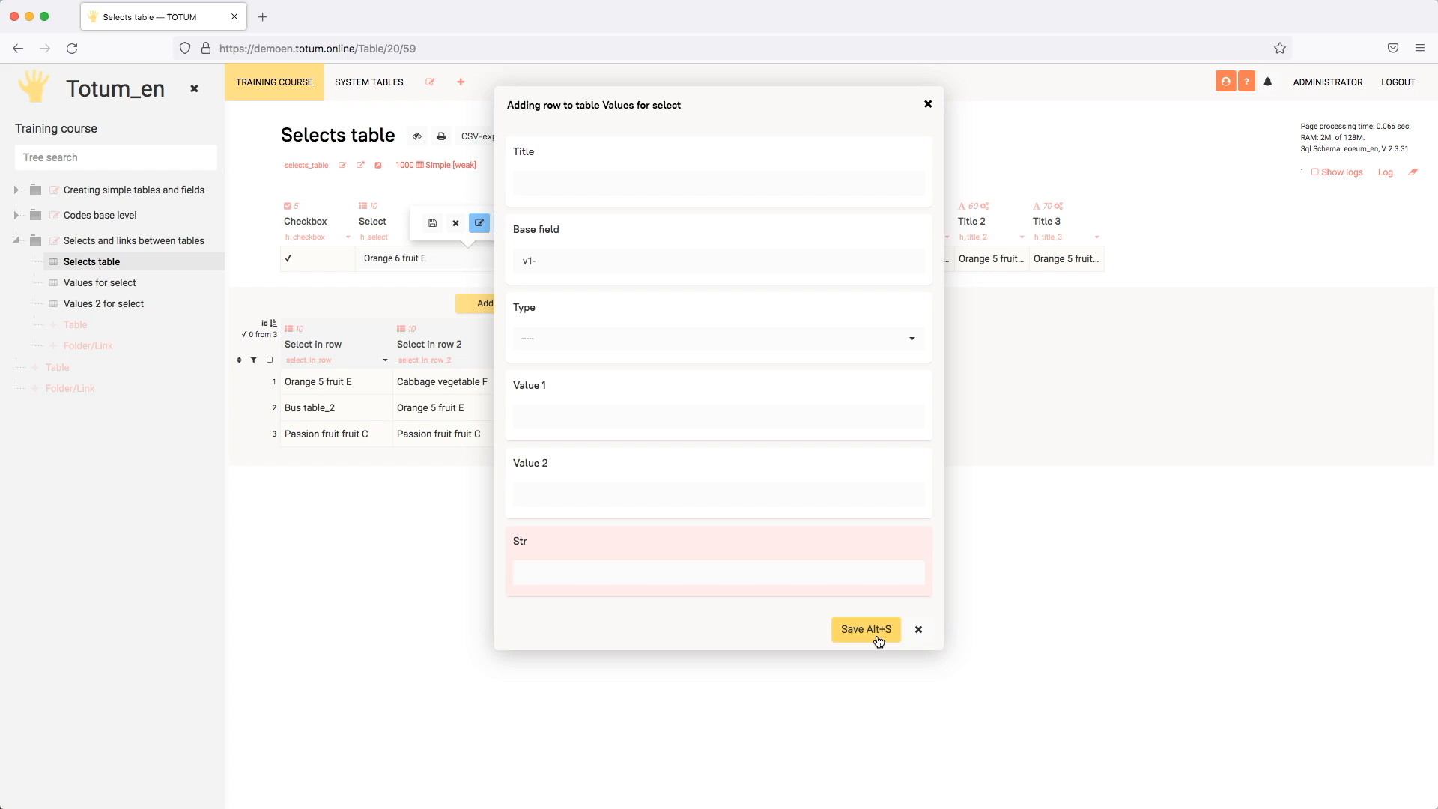
{"action": "left_click", "coordinate": [919, 630]}
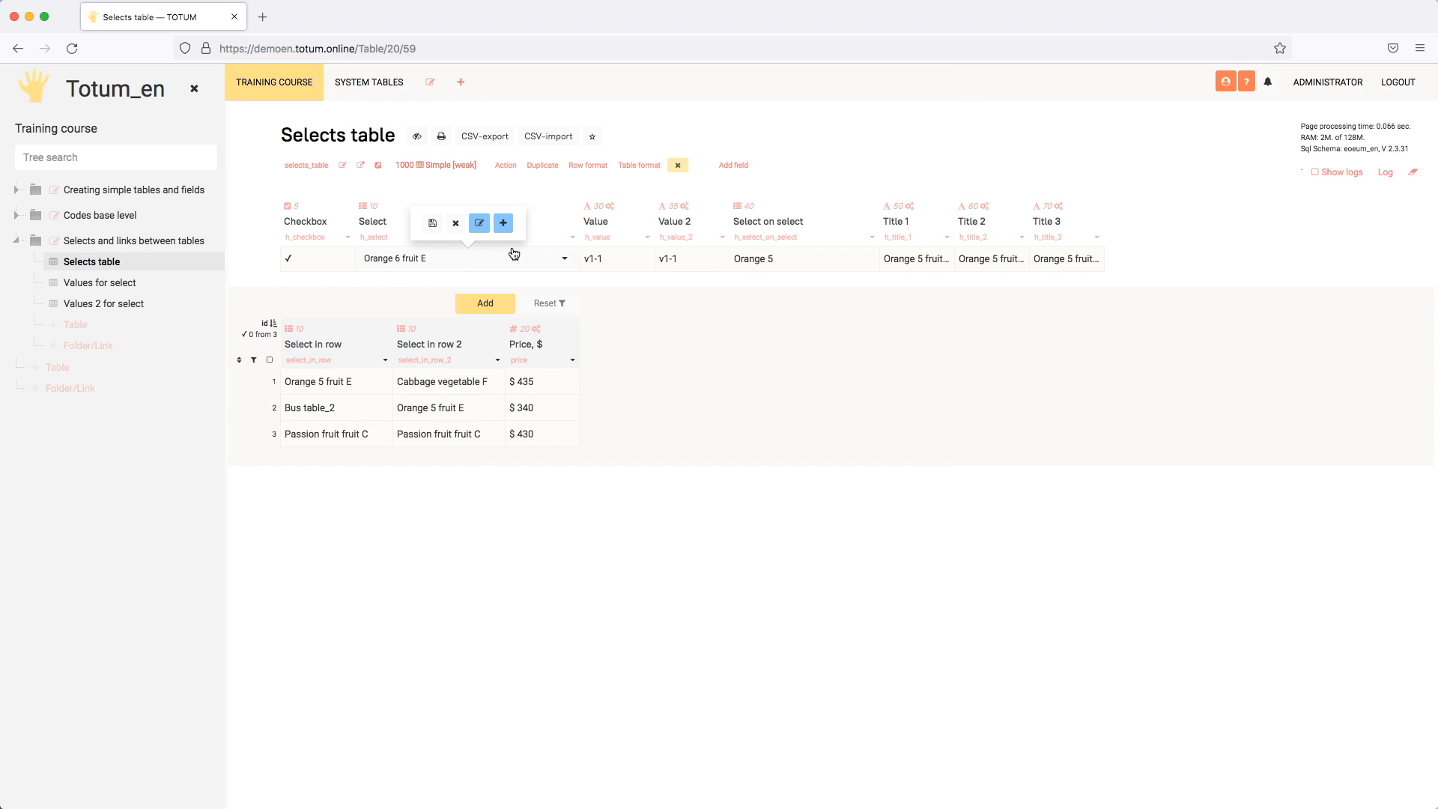
{"action": "left_click", "coordinate": [455, 227]}
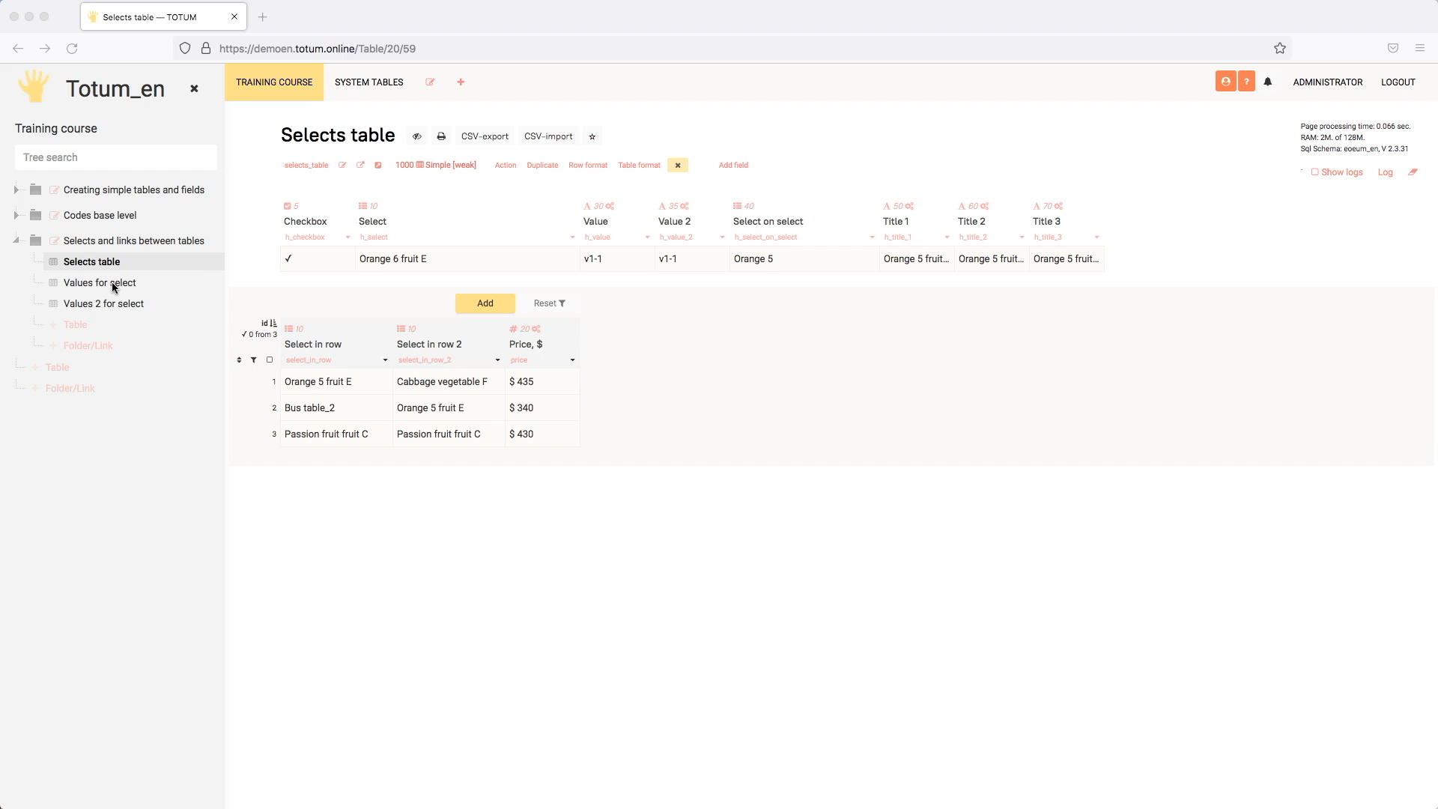
Step: Open the edit form for the source row of Orange 6 fruit E from the Select field
{"action": "left_click", "coordinate": [768, 371]}
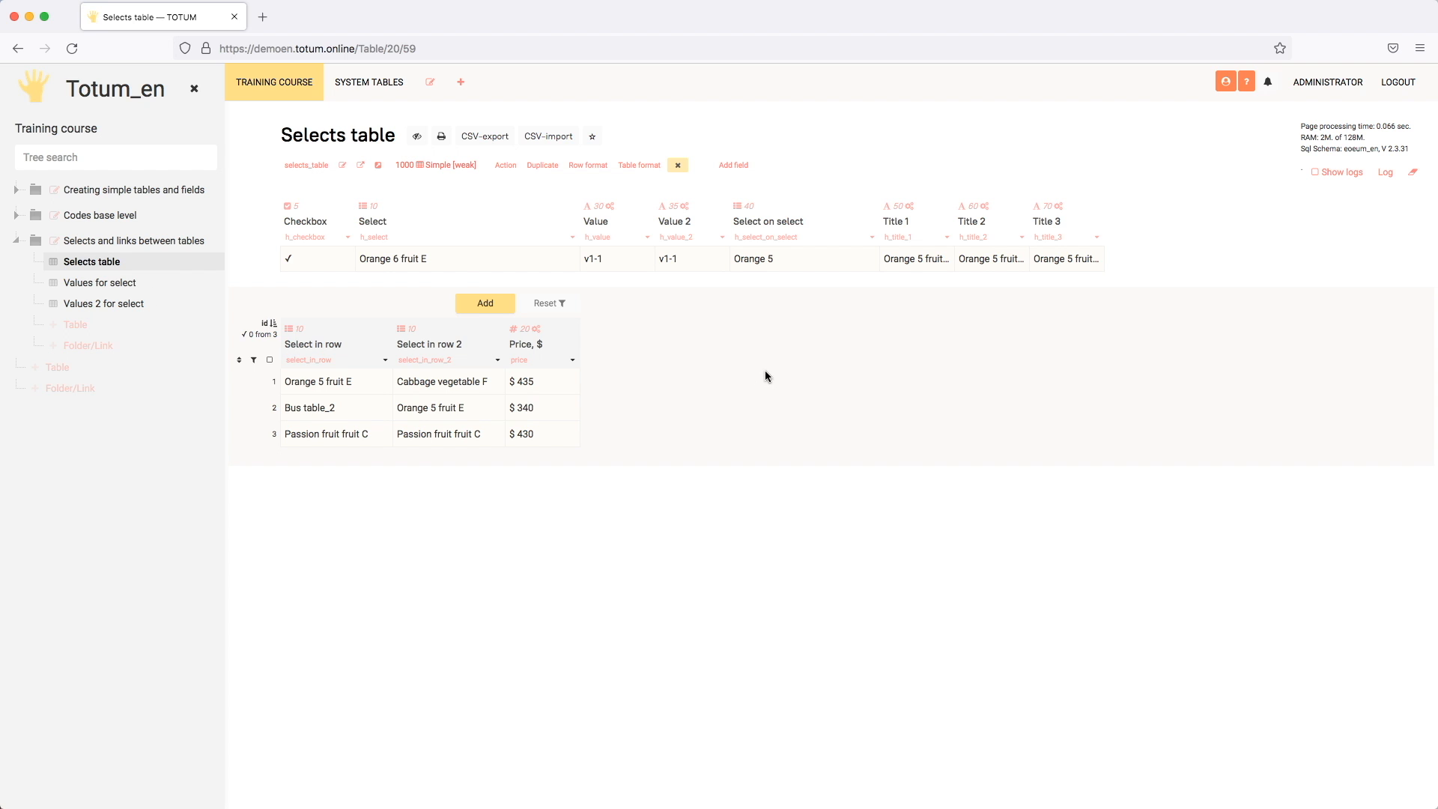
{"action": "left_click", "coordinate": [527, 259]}
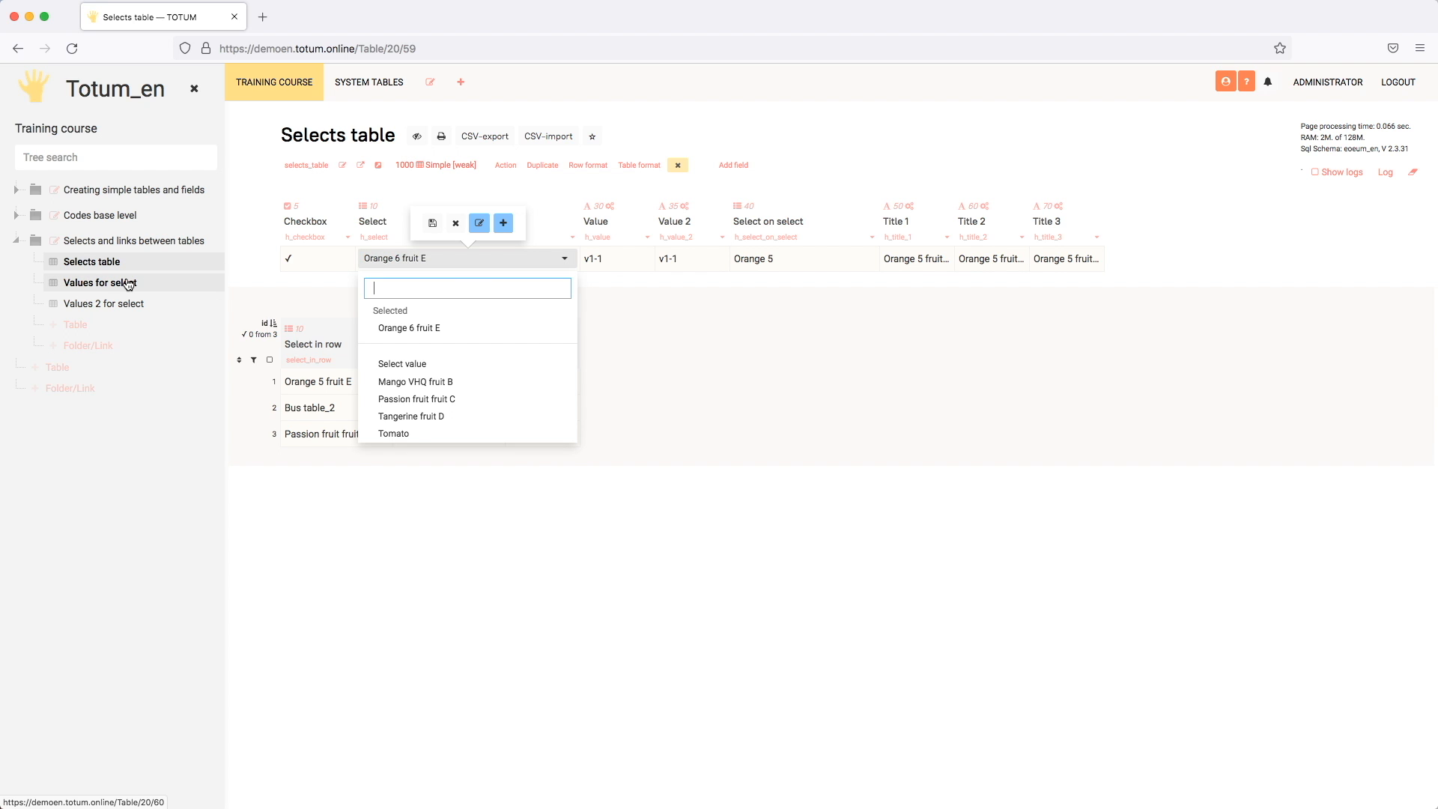
{"action": "left_click", "coordinate": [481, 225]}
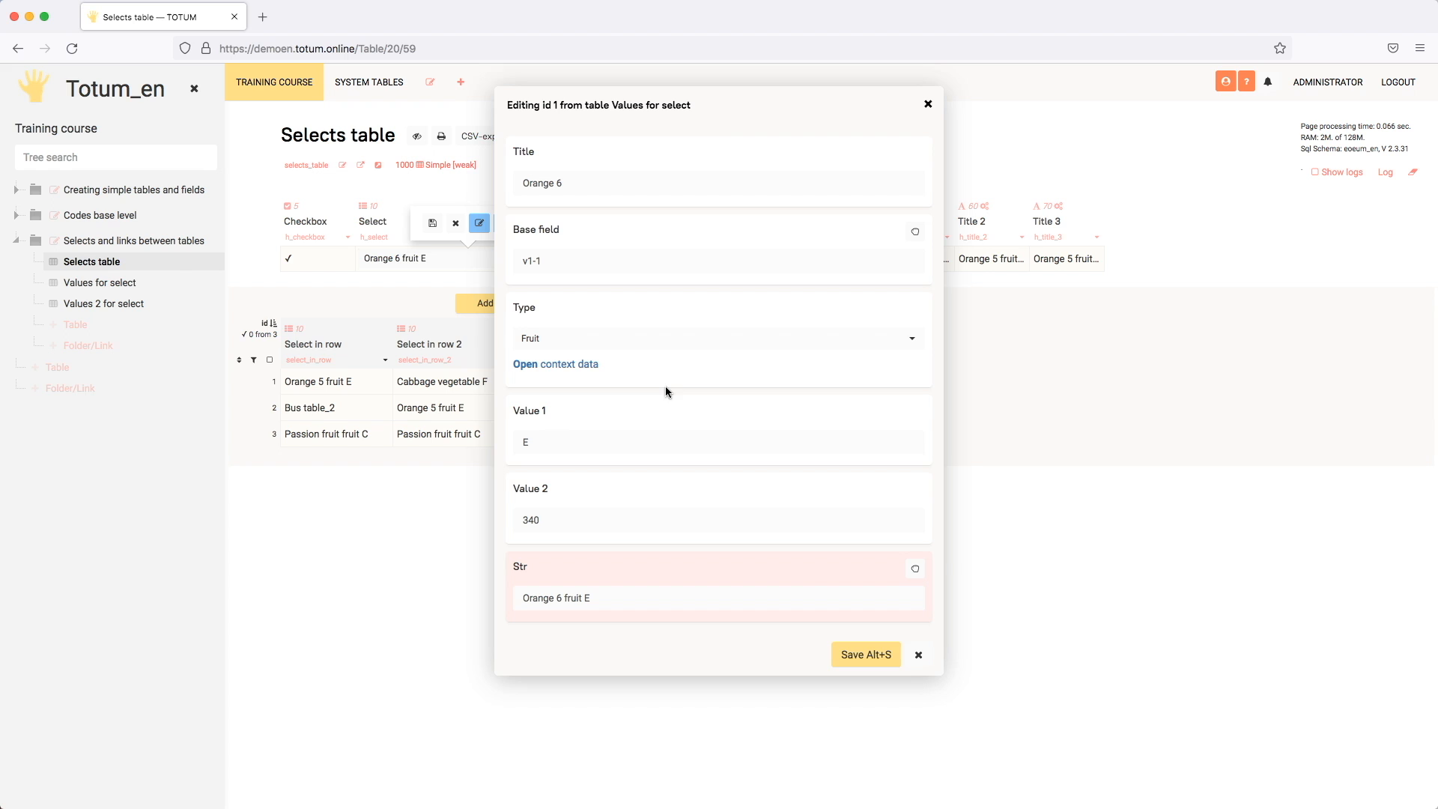
Step: Close the source row's edit form and the Select field's editor without changes, and open the Values for select table
{"action": "left_click", "coordinate": [927, 108]}
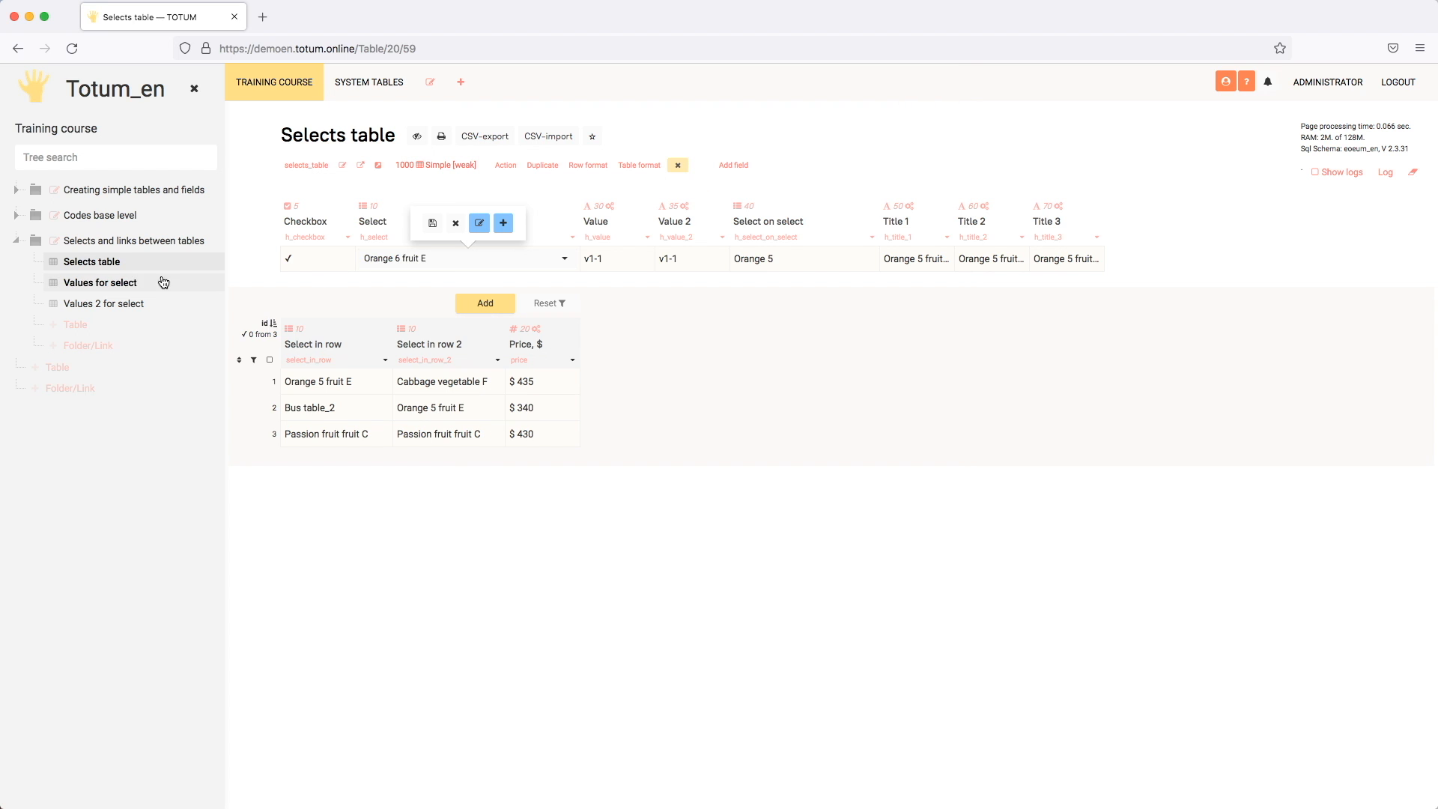
{"action": "left_click", "coordinate": [470, 221]}
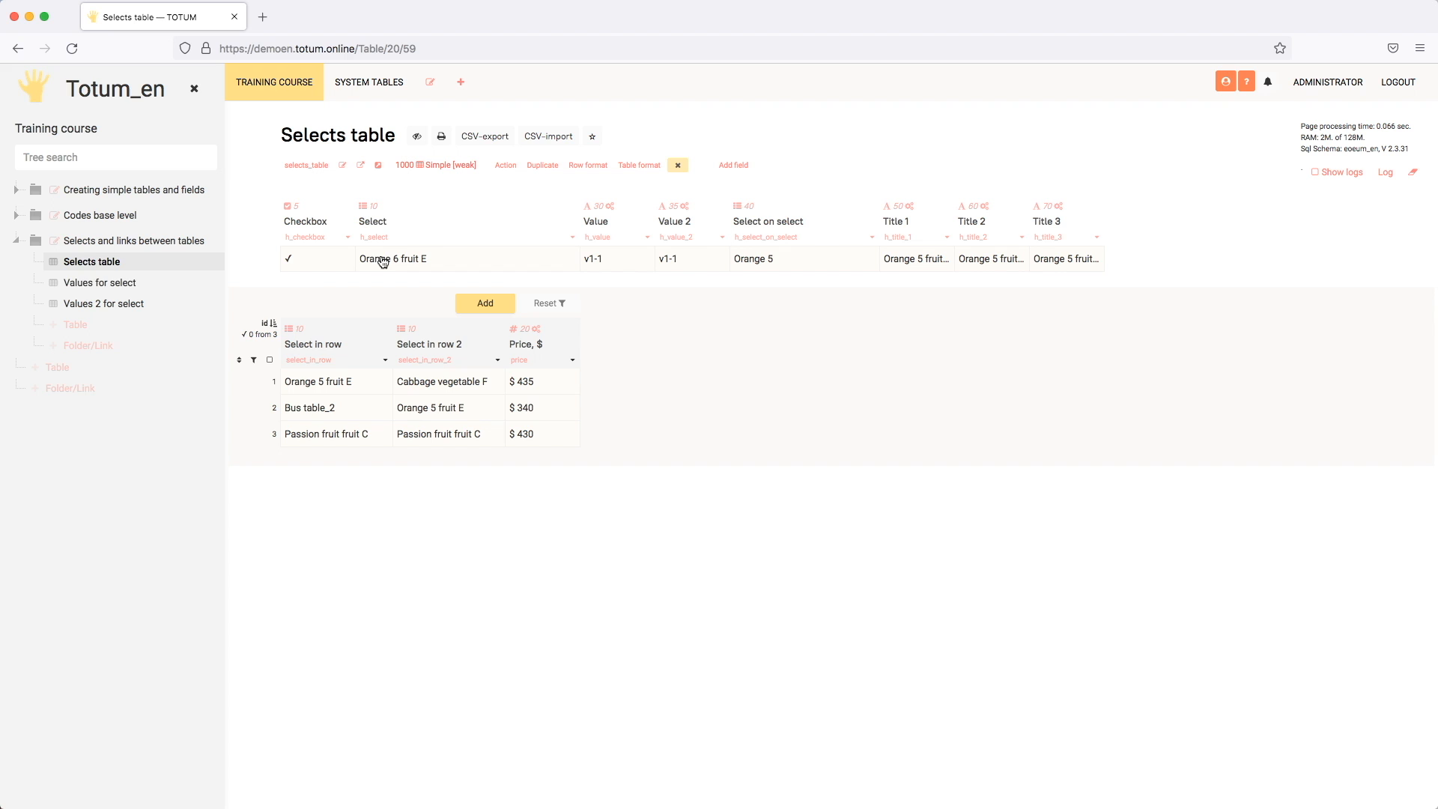
{"action": "left_click", "coordinate": [117, 283]}
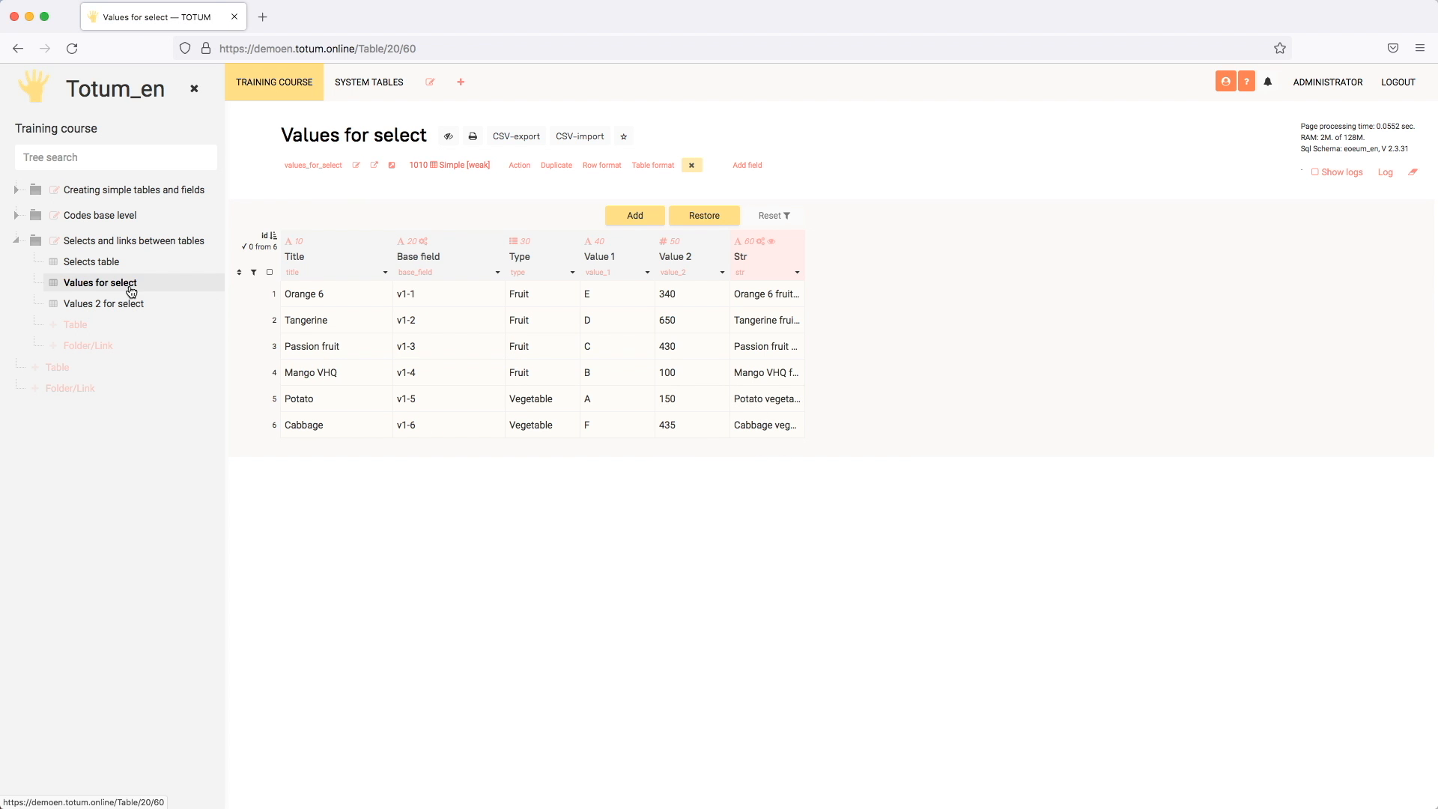
Step: View the role options for Roles «hide in the tree» in the settings of Values for select, and close without saving
{"action": "left_click", "coordinate": [355, 164]}
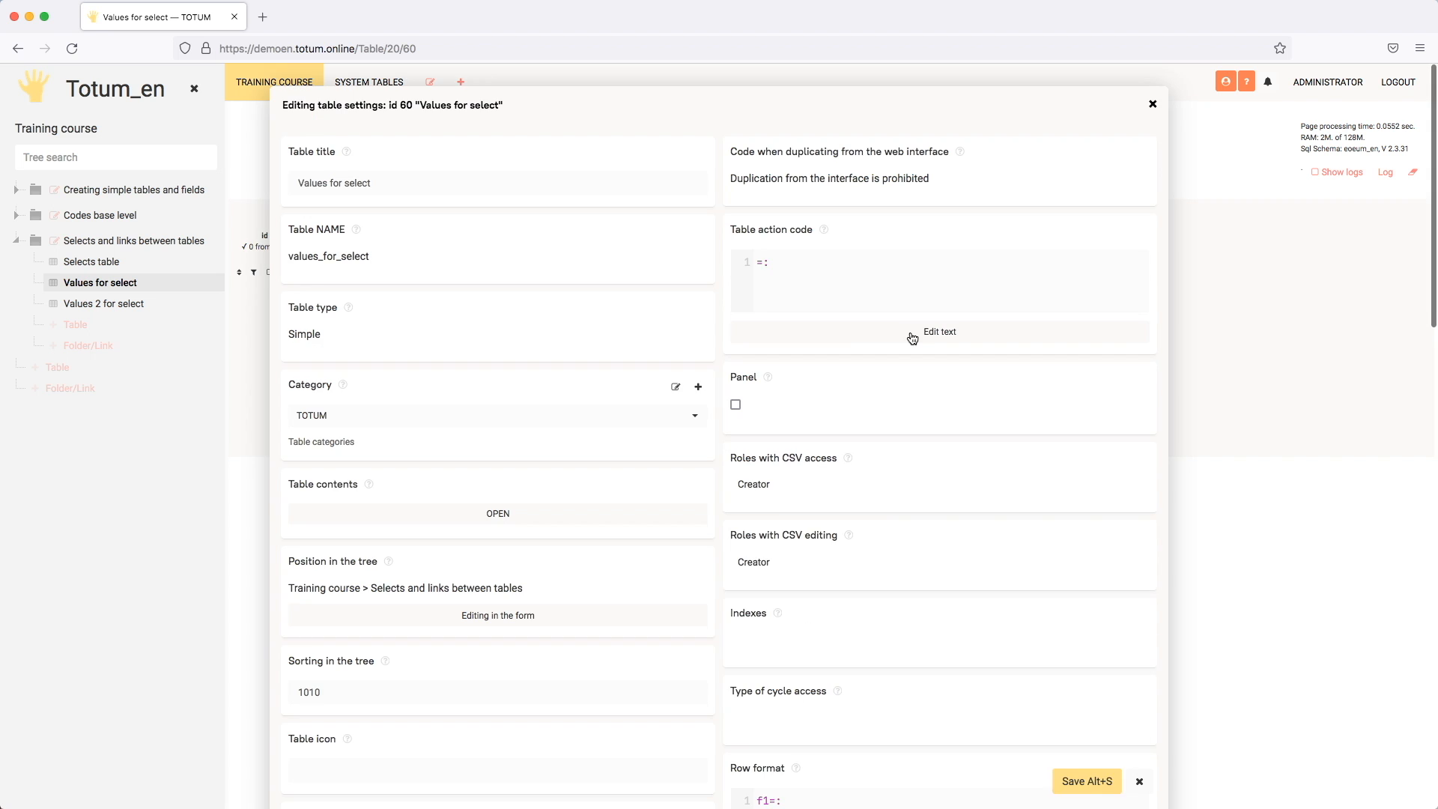
{"action": "scroll", "coordinate": [1048, 331], "scroll_direction": "down", "scroll_amount": 10}
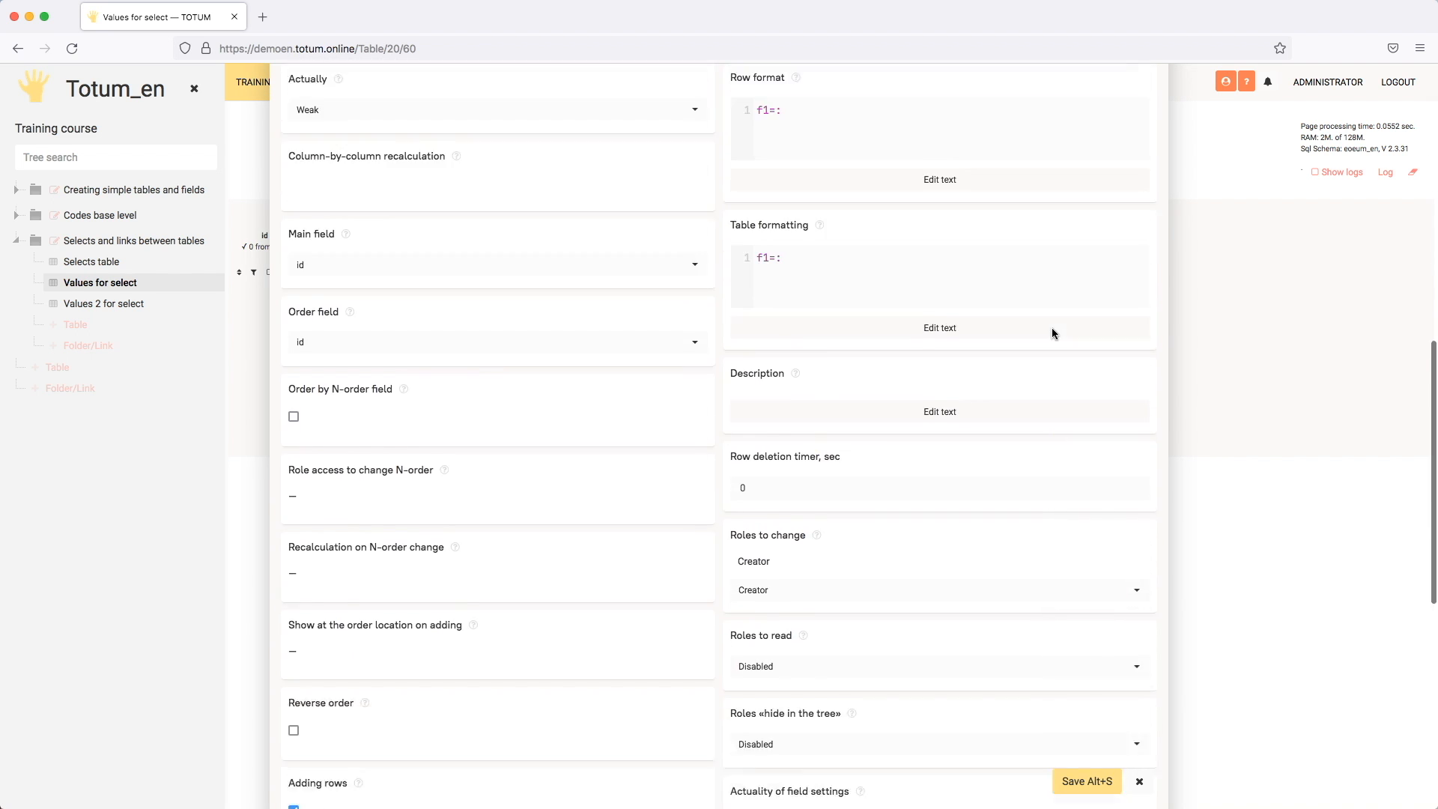
{"action": "scroll", "coordinate": [1052, 326], "scroll_direction": "down", "scroll_amount": 3}
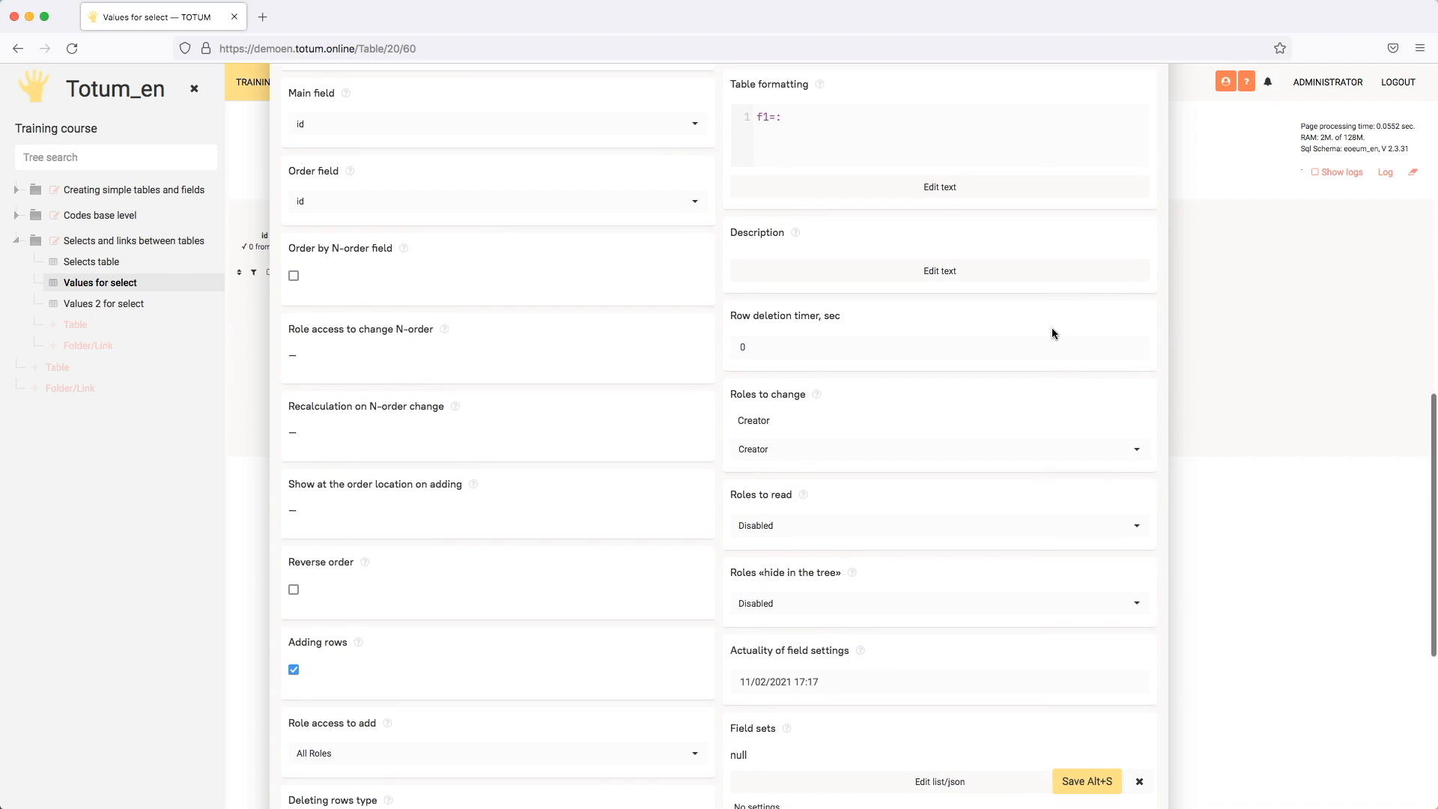
{"action": "left_click", "coordinate": [817, 606]}
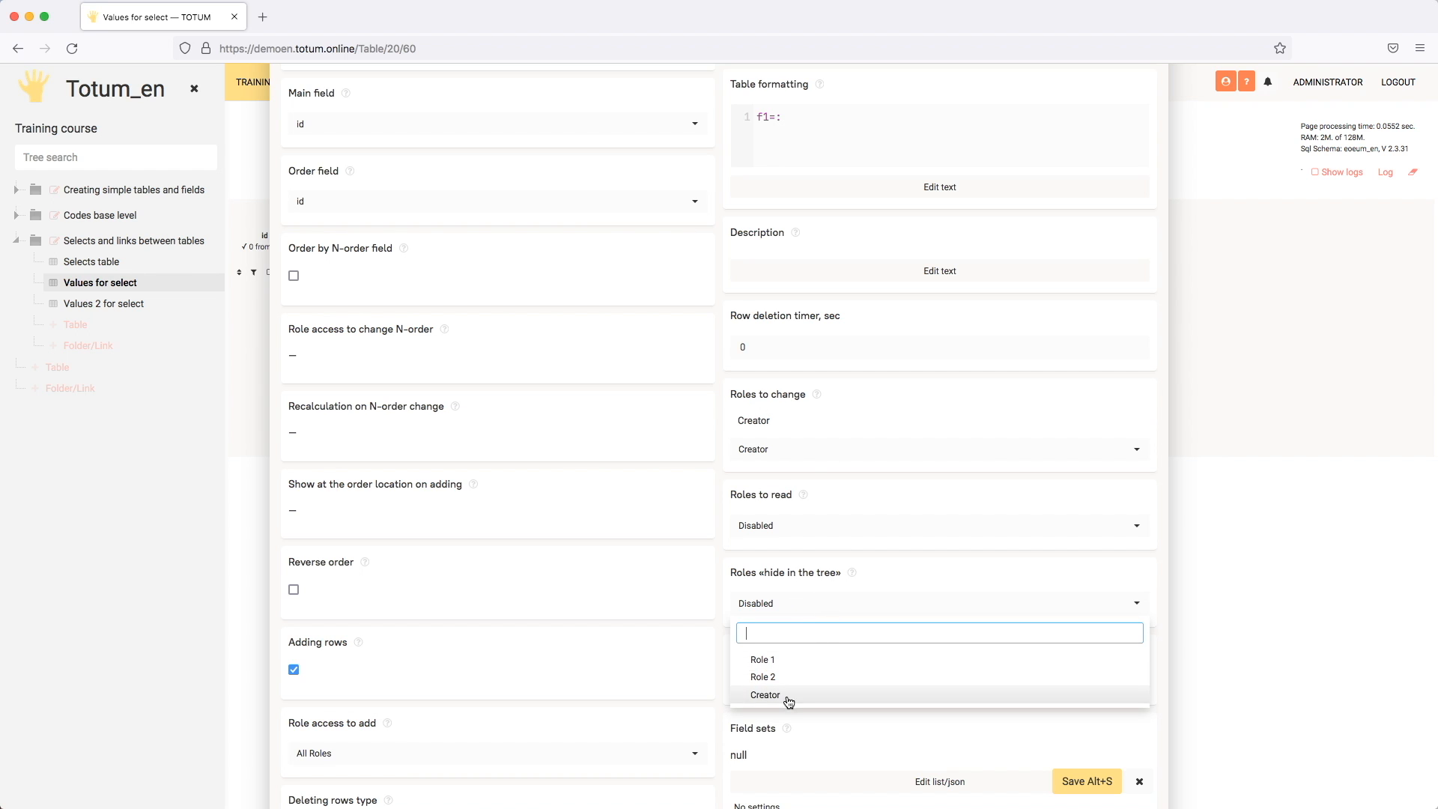
{"action": "left_click", "coordinate": [951, 568]}
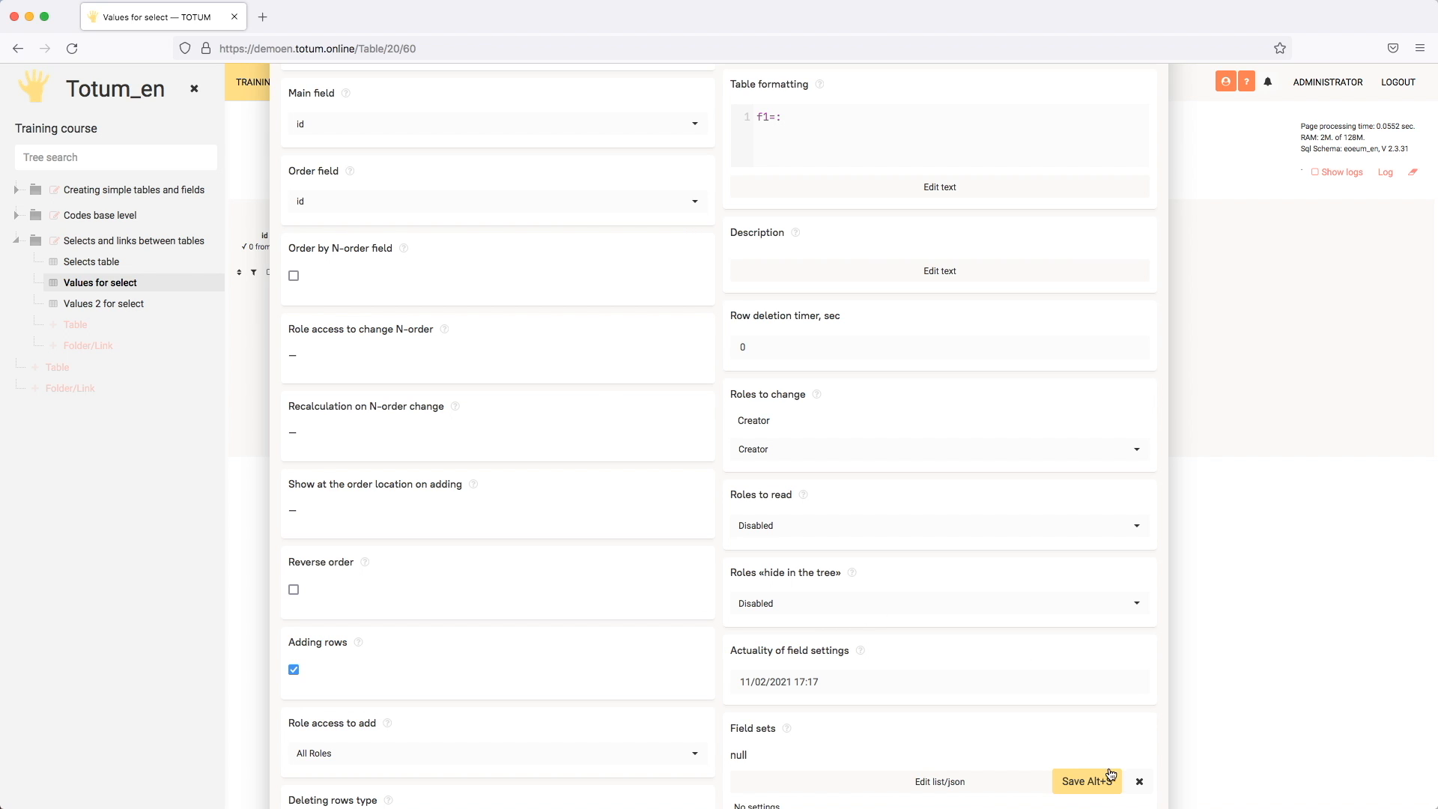
{"action": "left_click", "coordinate": [1139, 773]}
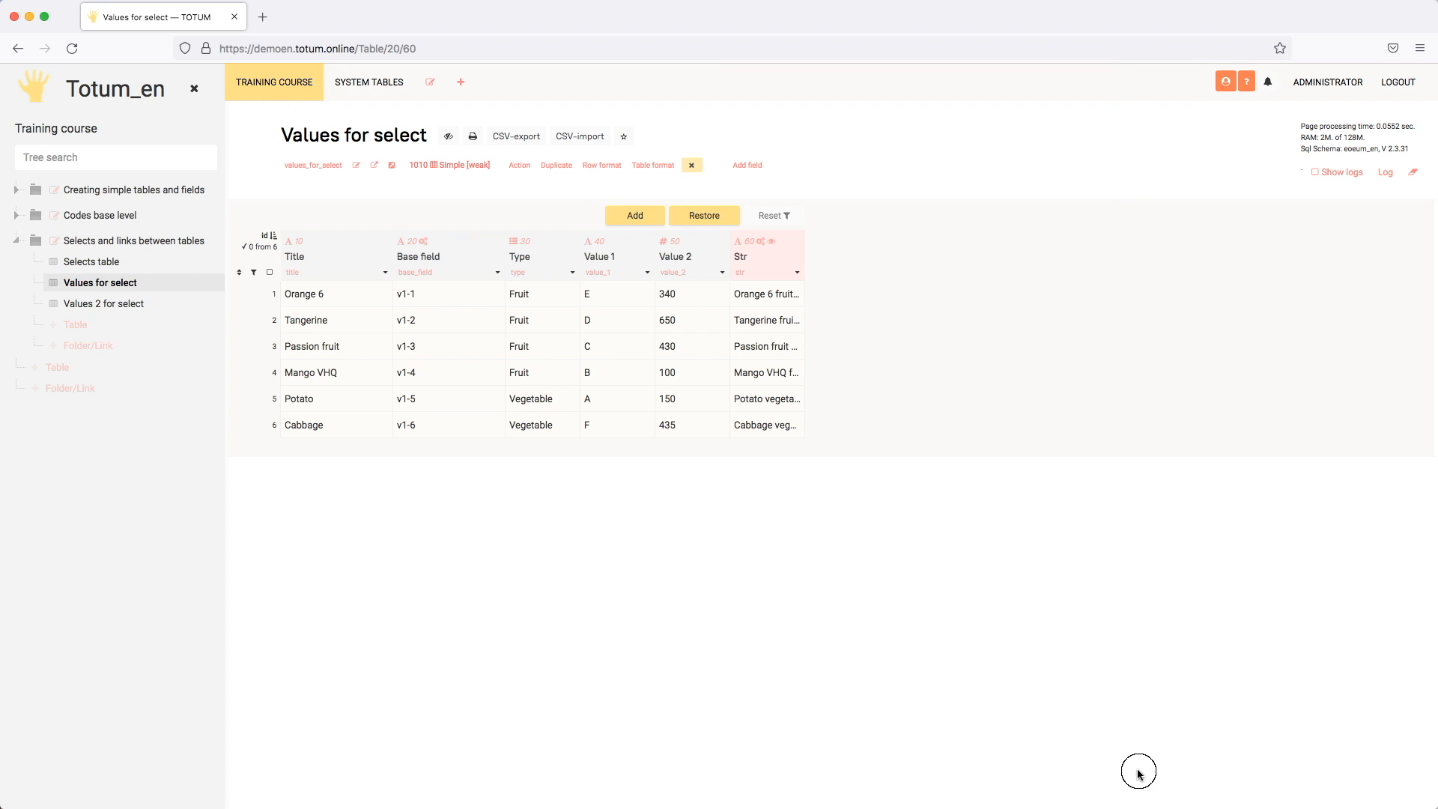
Step: In Selects table, open the Select in row 2 field's settings and switch Select table for change off and back on
{"action": "left_click", "coordinate": [111, 264]}
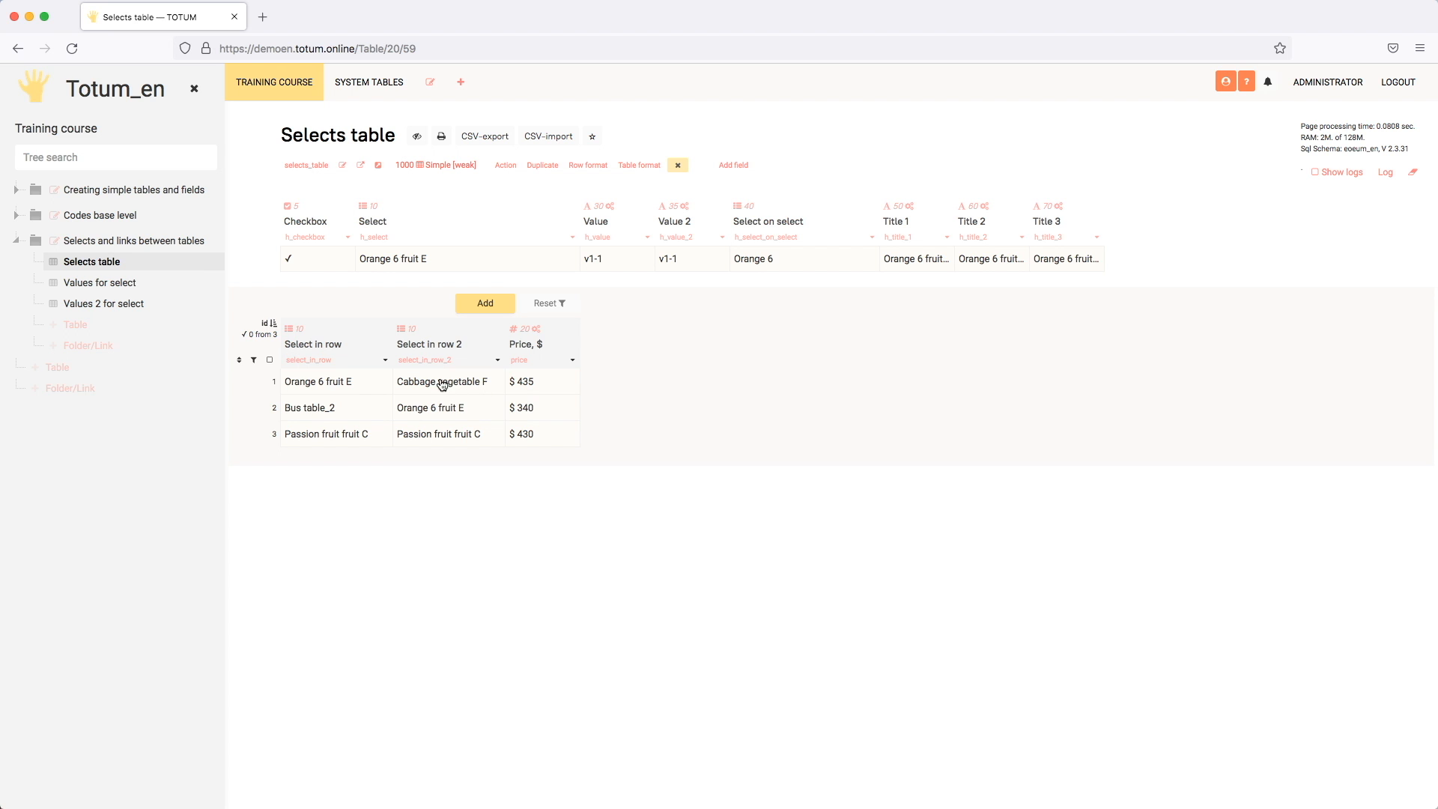
{"action": "left_click", "coordinate": [498, 361]}
{"action": "scroll", "coordinate": [664, 468], "scroll_direction": "down", "scroll_amount": 5}
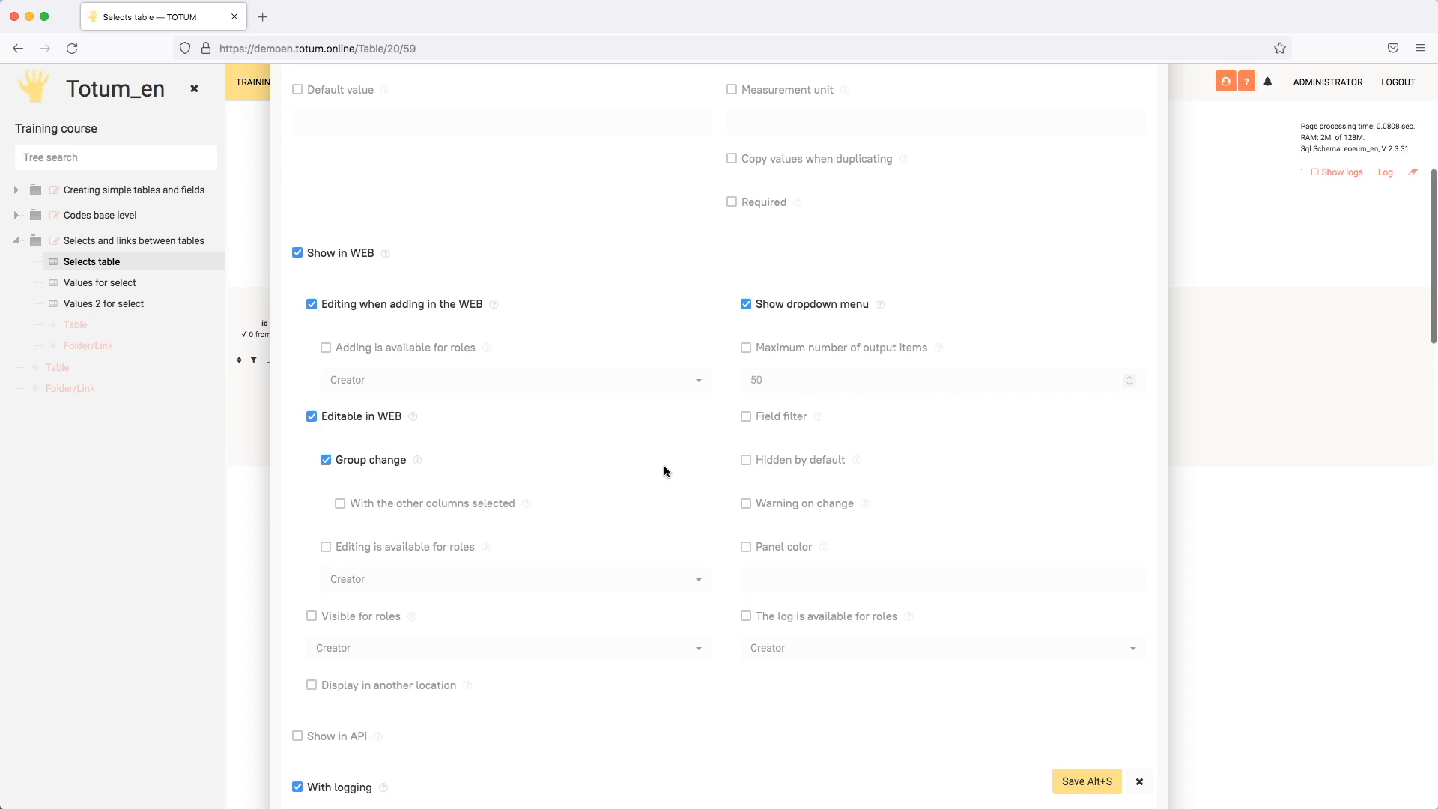
{"action": "scroll", "coordinate": [664, 468], "scroll_direction": "down", "scroll_amount": 14}
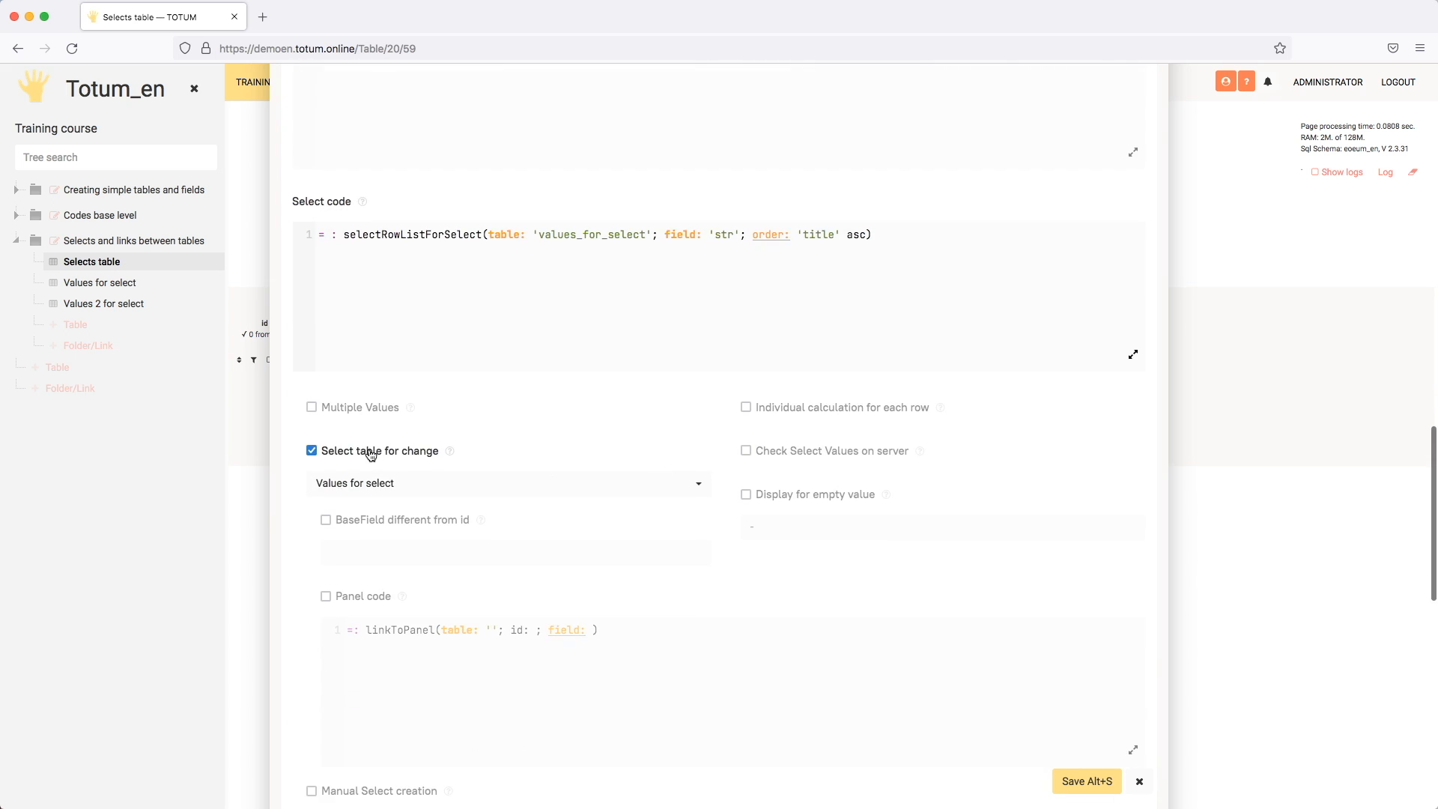
{"action": "left_click", "coordinate": [346, 454]}
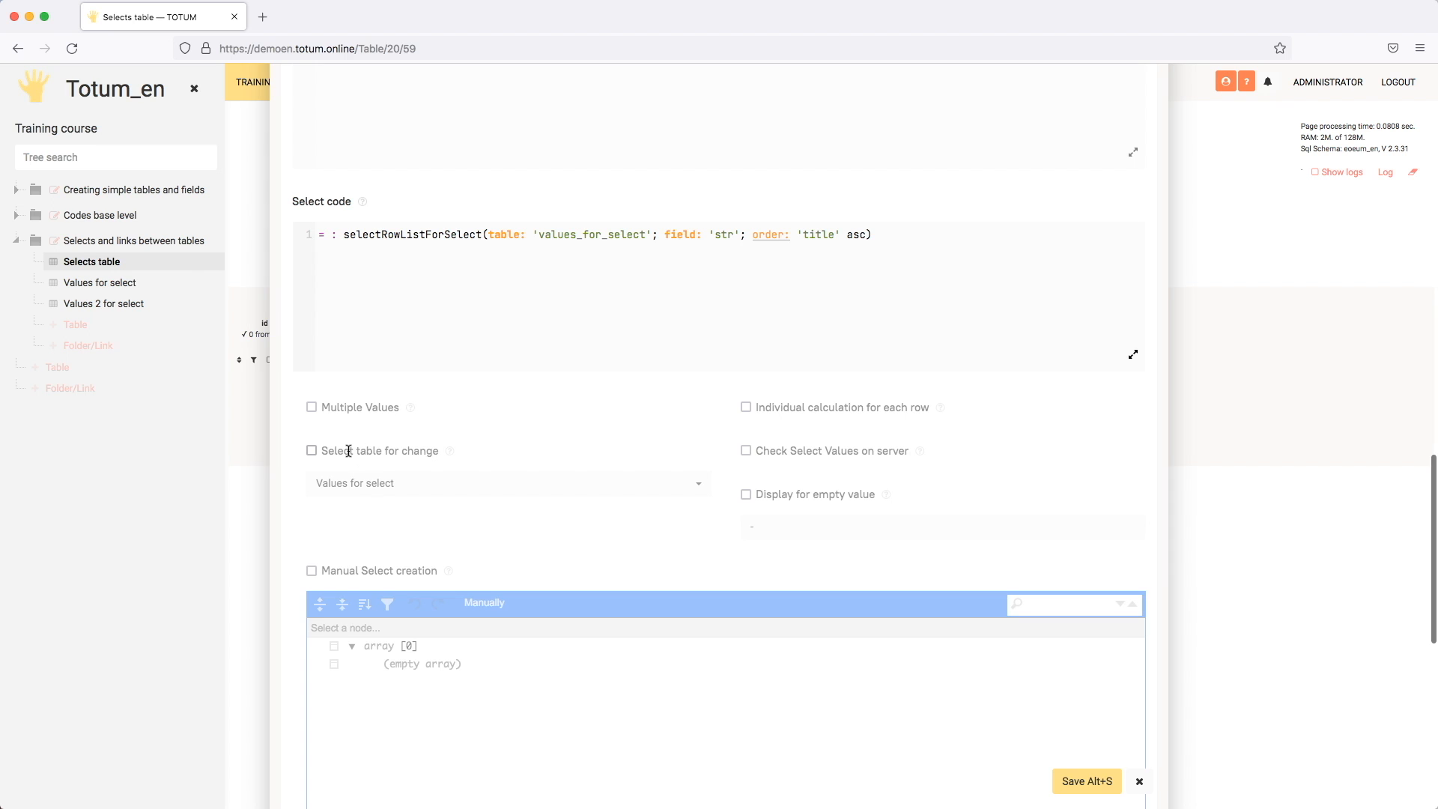
{"action": "left_click", "coordinate": [348, 451]}
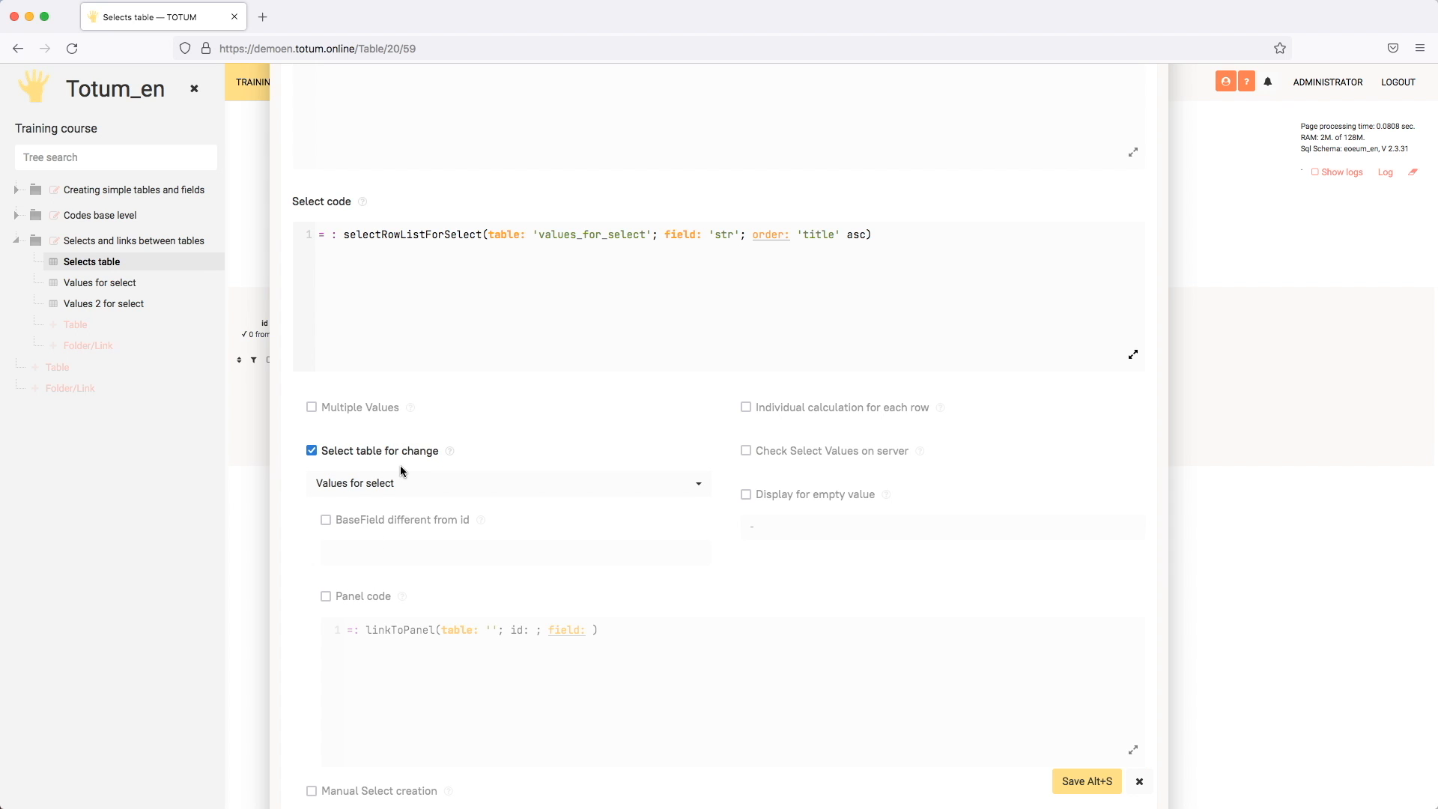
Step: Enable Panel code and set linkToPanel's table to 'values_for_select' and id to $#nfv, leaving BaseField different from id disabled
{"action": "left_click", "coordinate": [326, 597]}
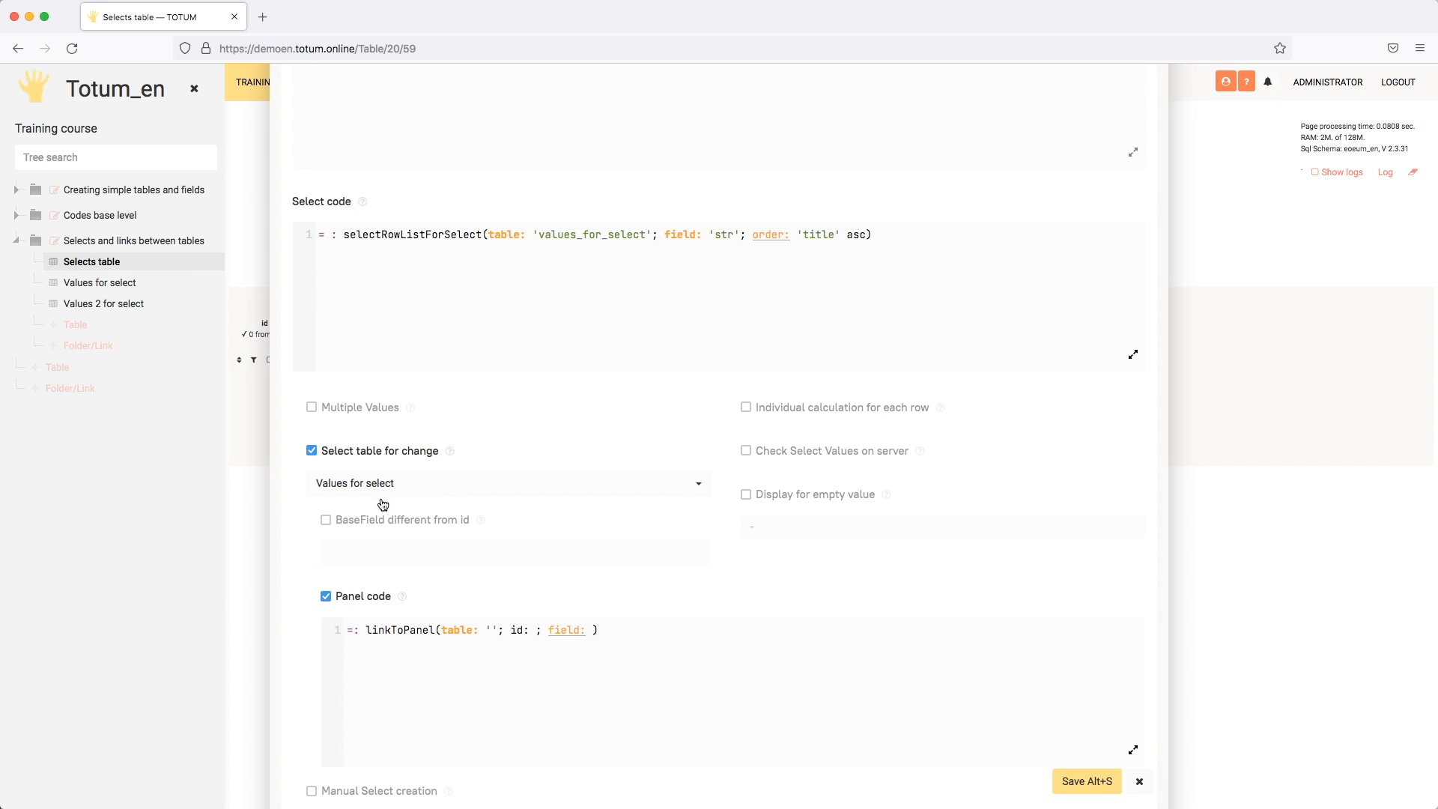
{"action": "left_click", "coordinate": [492, 627]}
{"action": "type", "text": "val"}
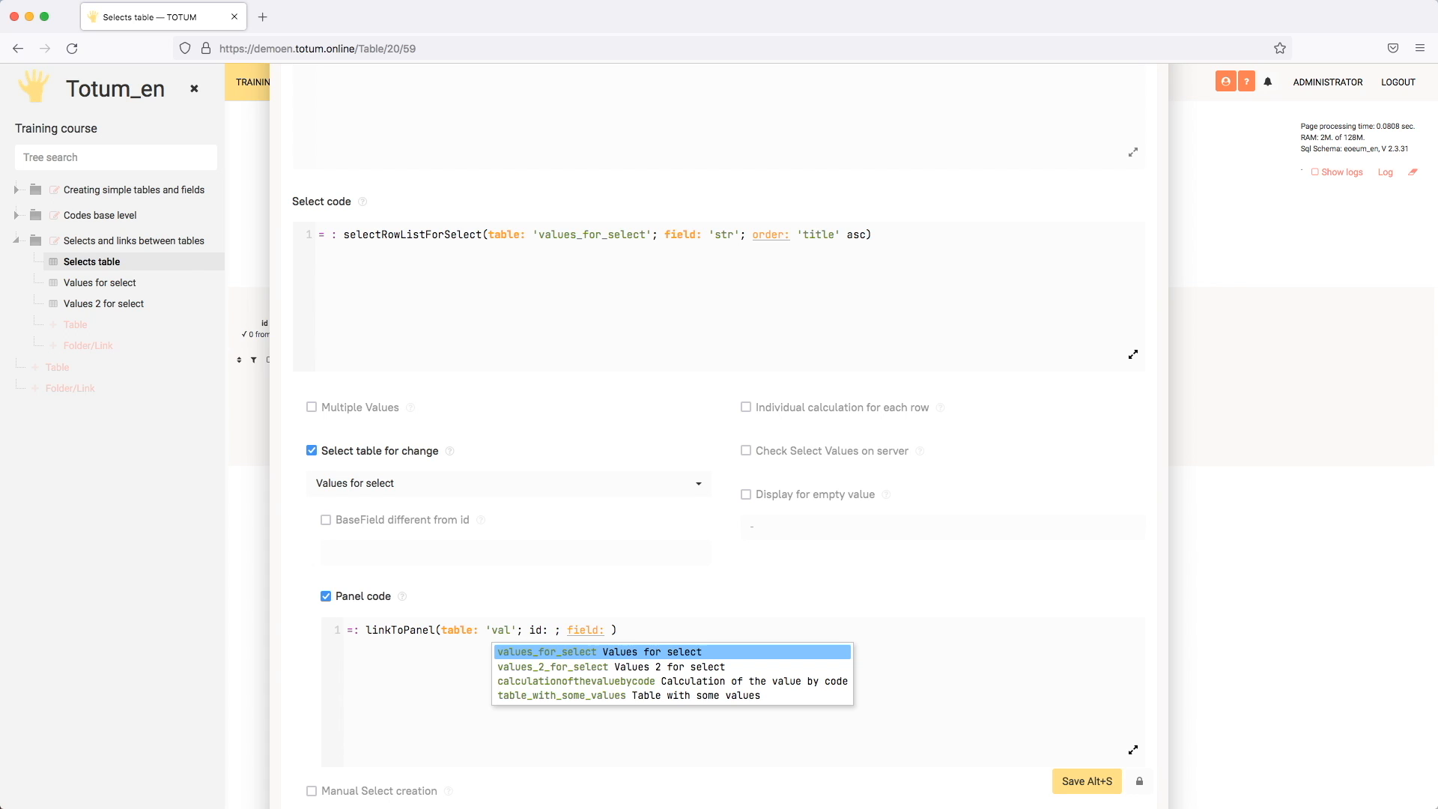
{"action": "key", "text": "Return"}
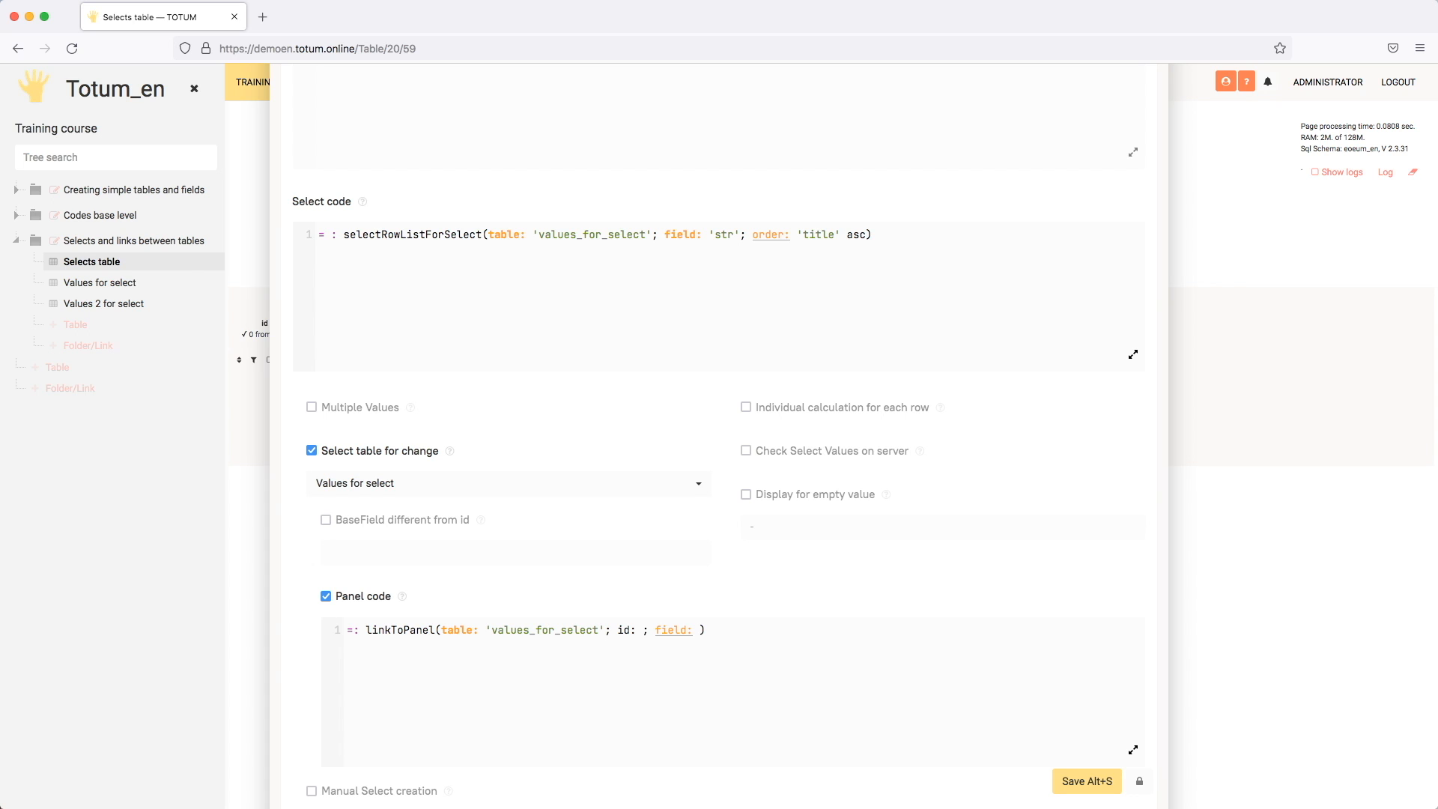
{"action": "type", "text": "$#"}
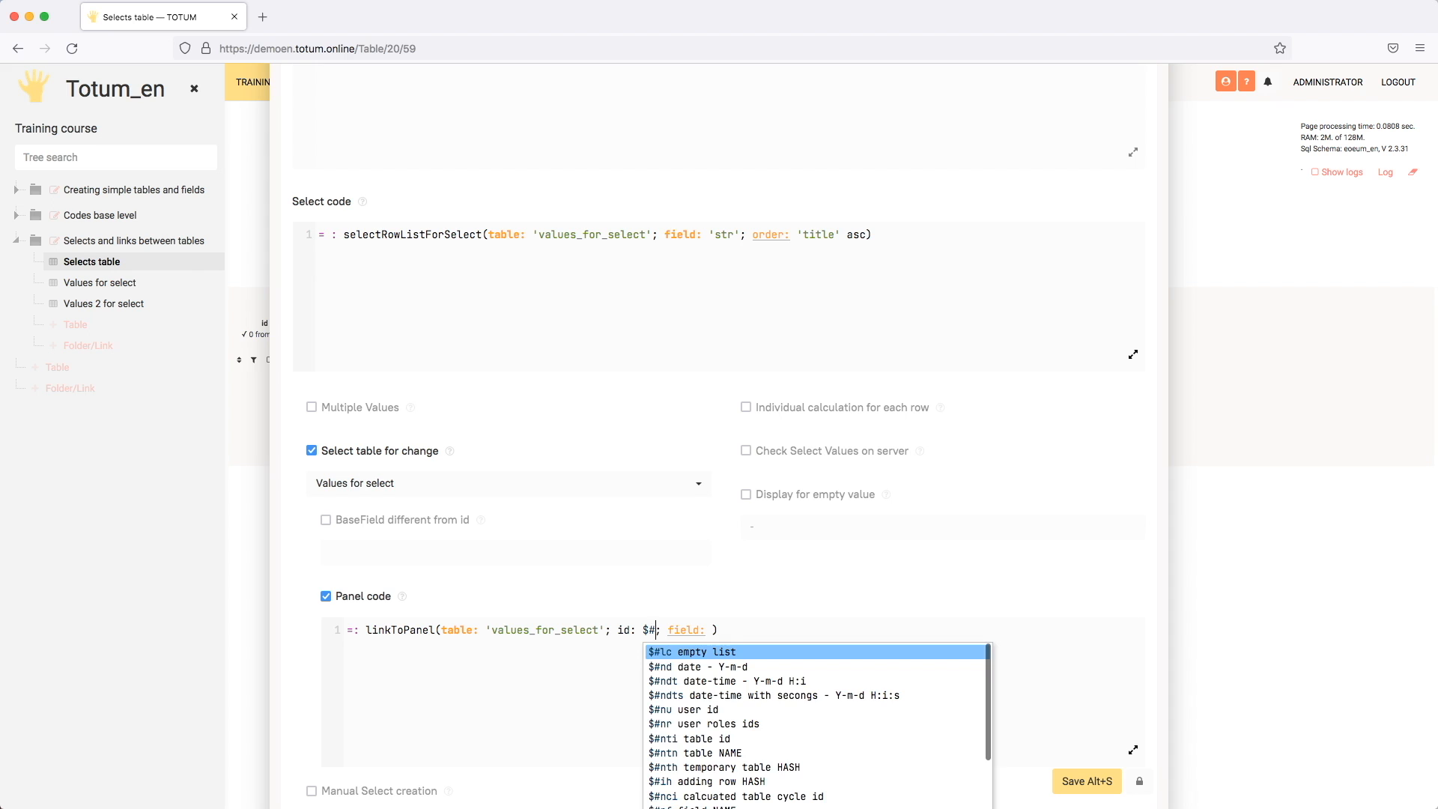
{"action": "type", "text": "nfv"}
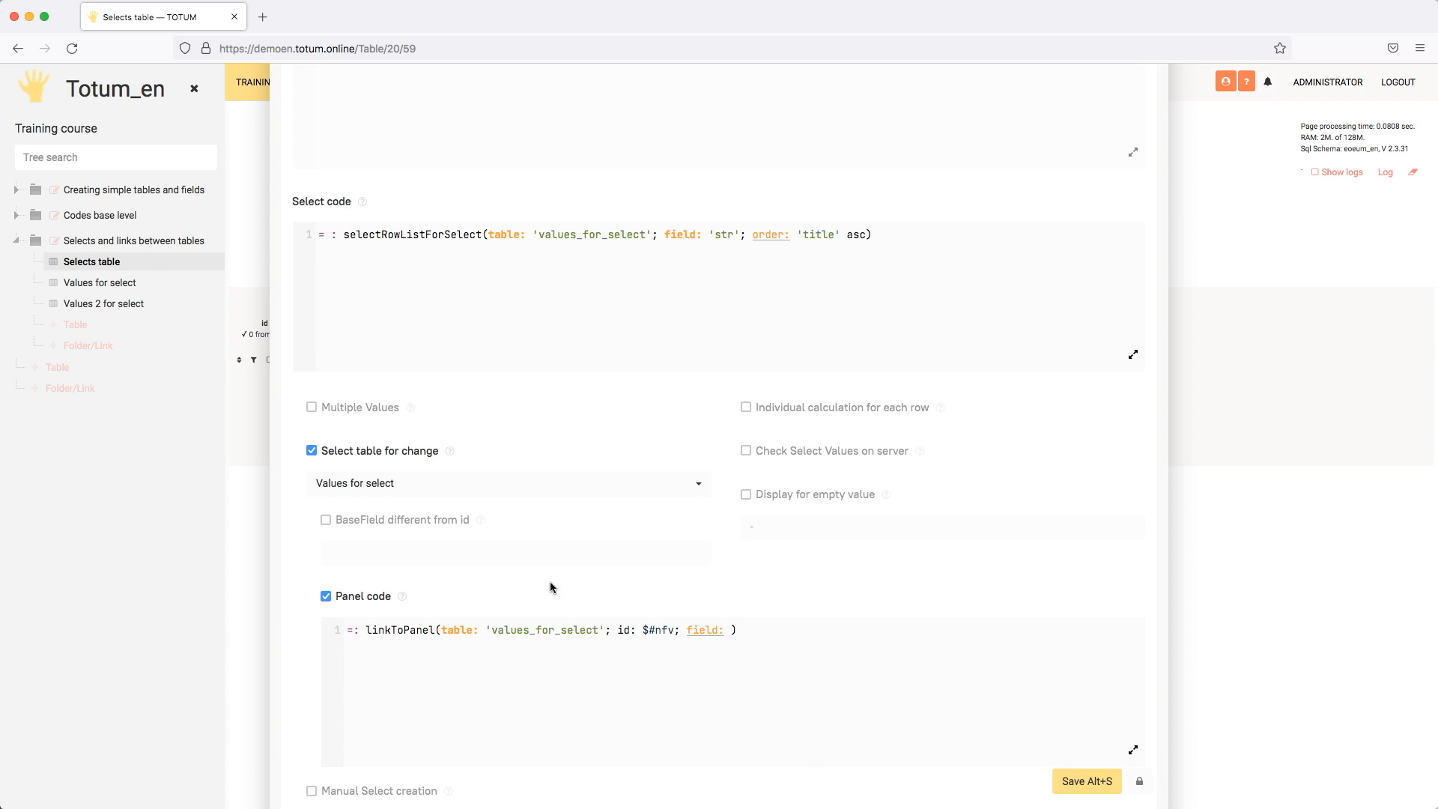
{"action": "left_click", "coordinate": [369, 521]}
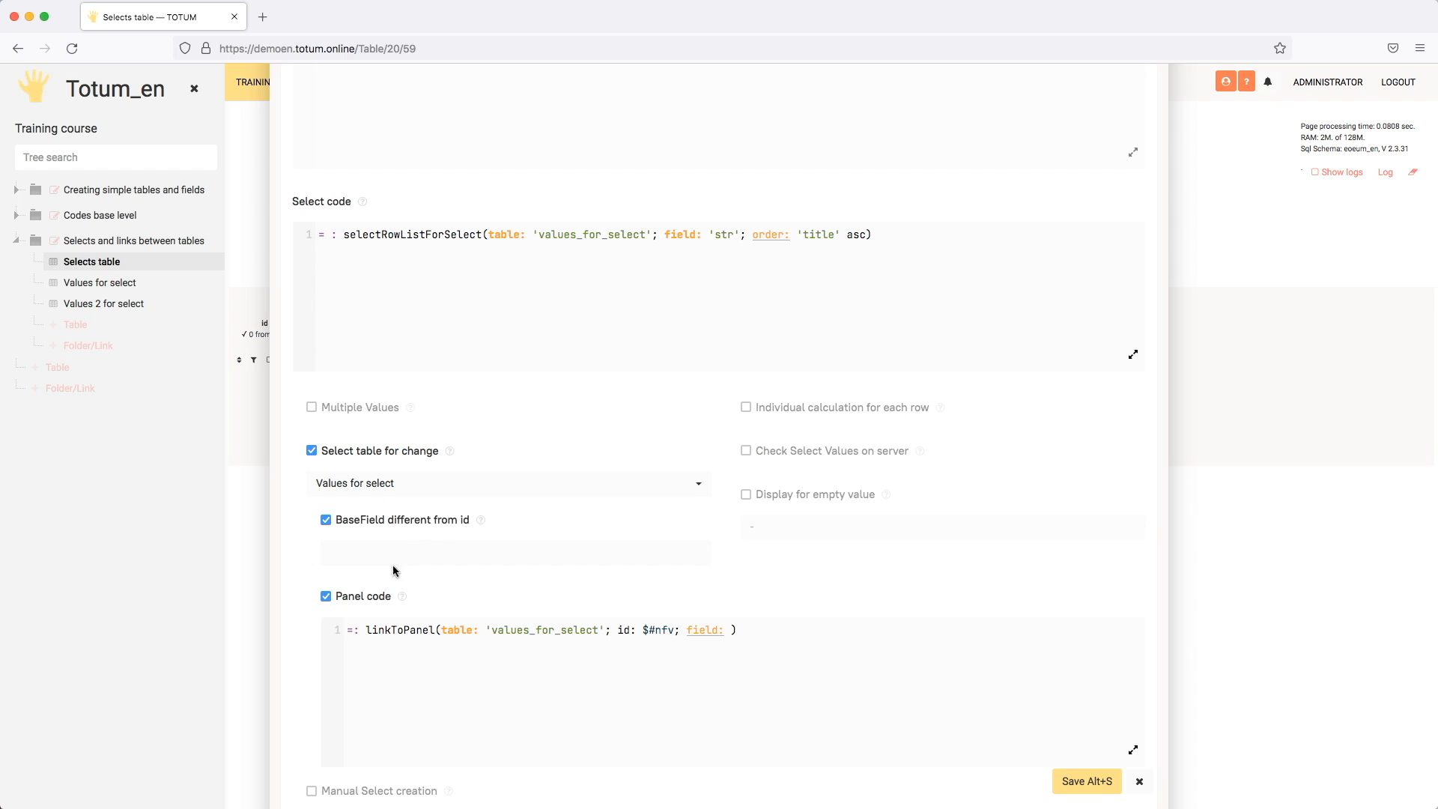
{"action": "left_click", "coordinate": [382, 522]}
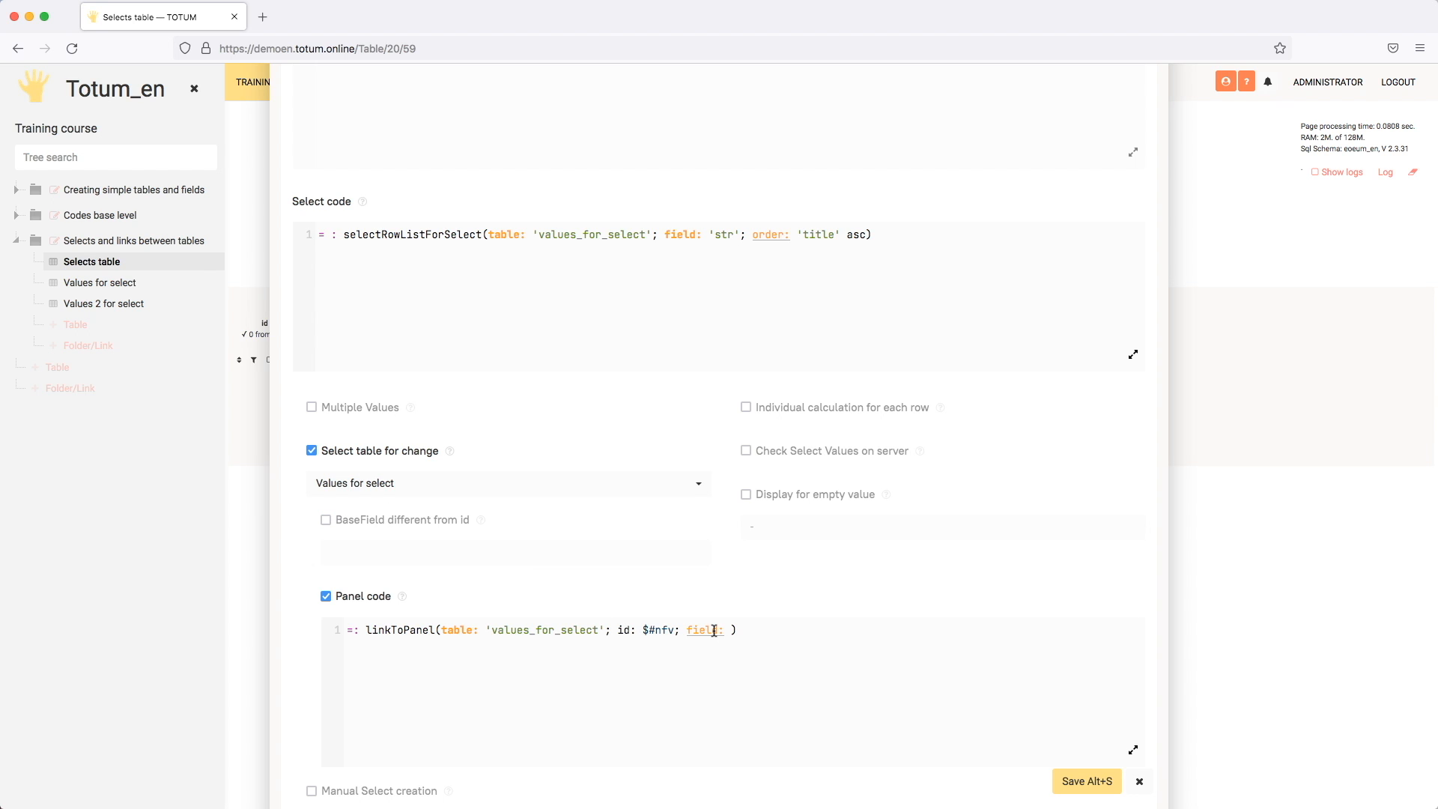
Step: Set the field parameter of linkToPanel to 'type' = "fruit" in the Panel code and save the field settings
{"action": "double_click", "coordinate": [645, 629]}
{"action": "left_click", "coordinate": [733, 629]}
{"action": "type", "text": "'"}
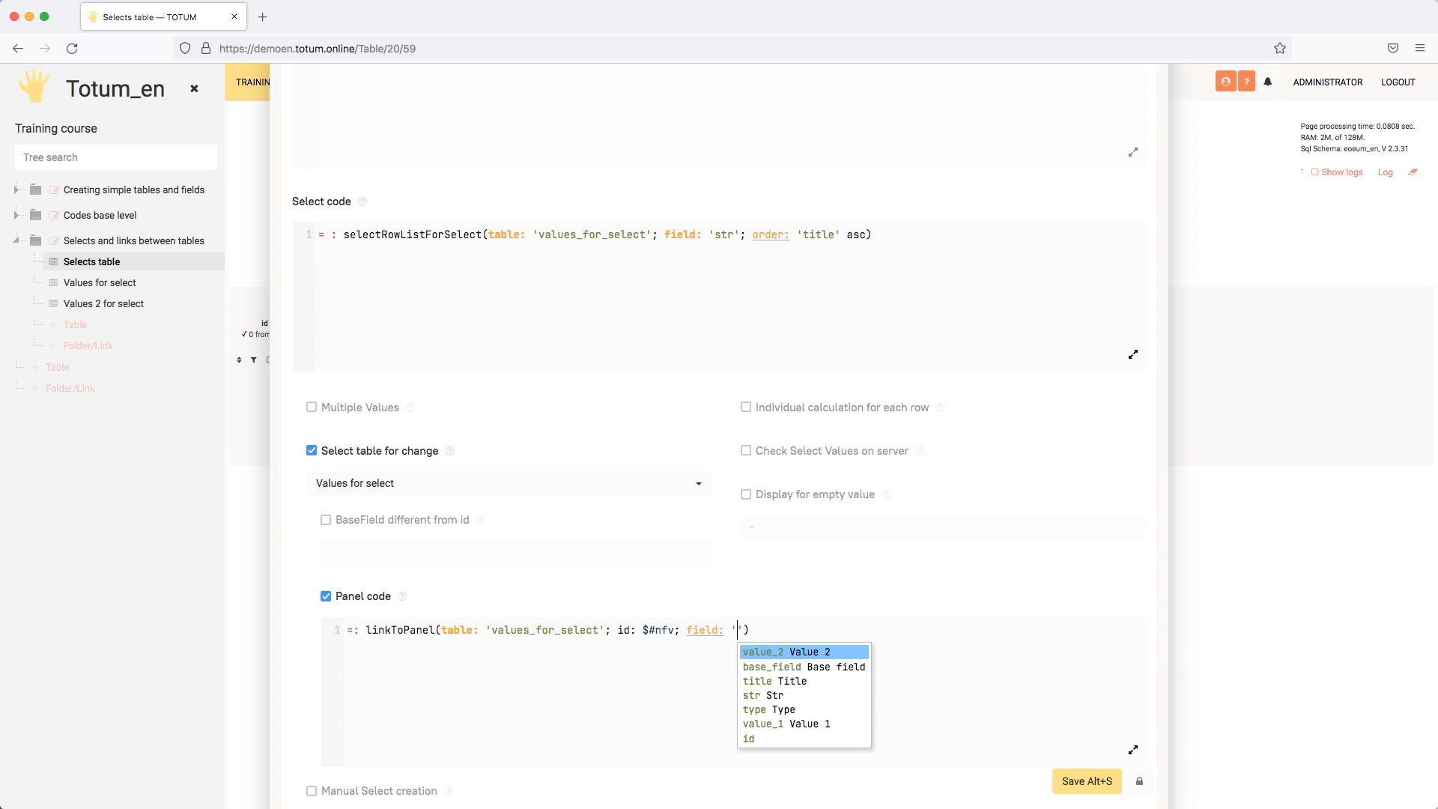
{"action": "key", "text": "Down"}
{"action": "key", "text": "Down"}
{"action": "key", "text": "Down"}
{"action": "key", "text": "Down"}
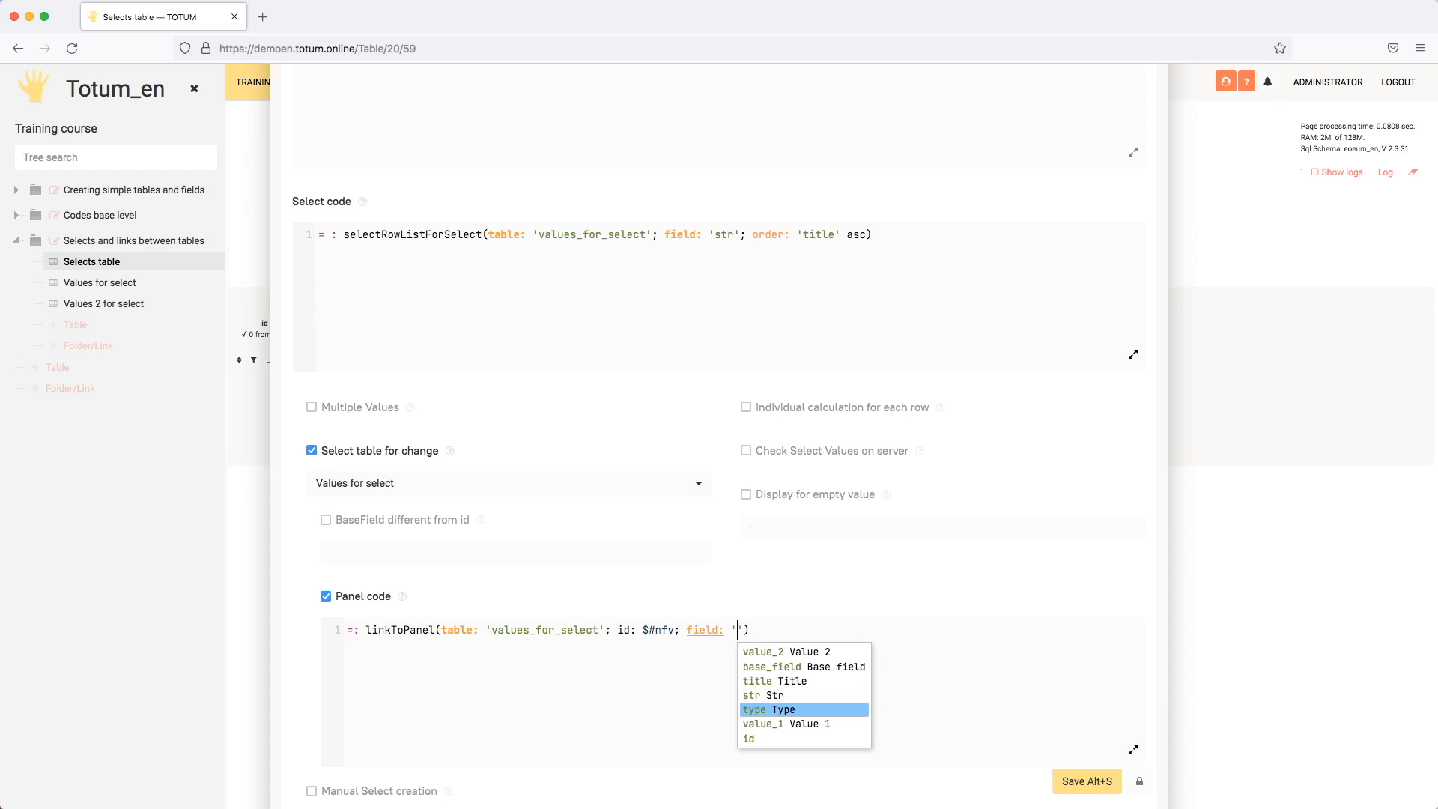
{"action": "key", "text": "Return"}
{"action": "type", "text": "= "}
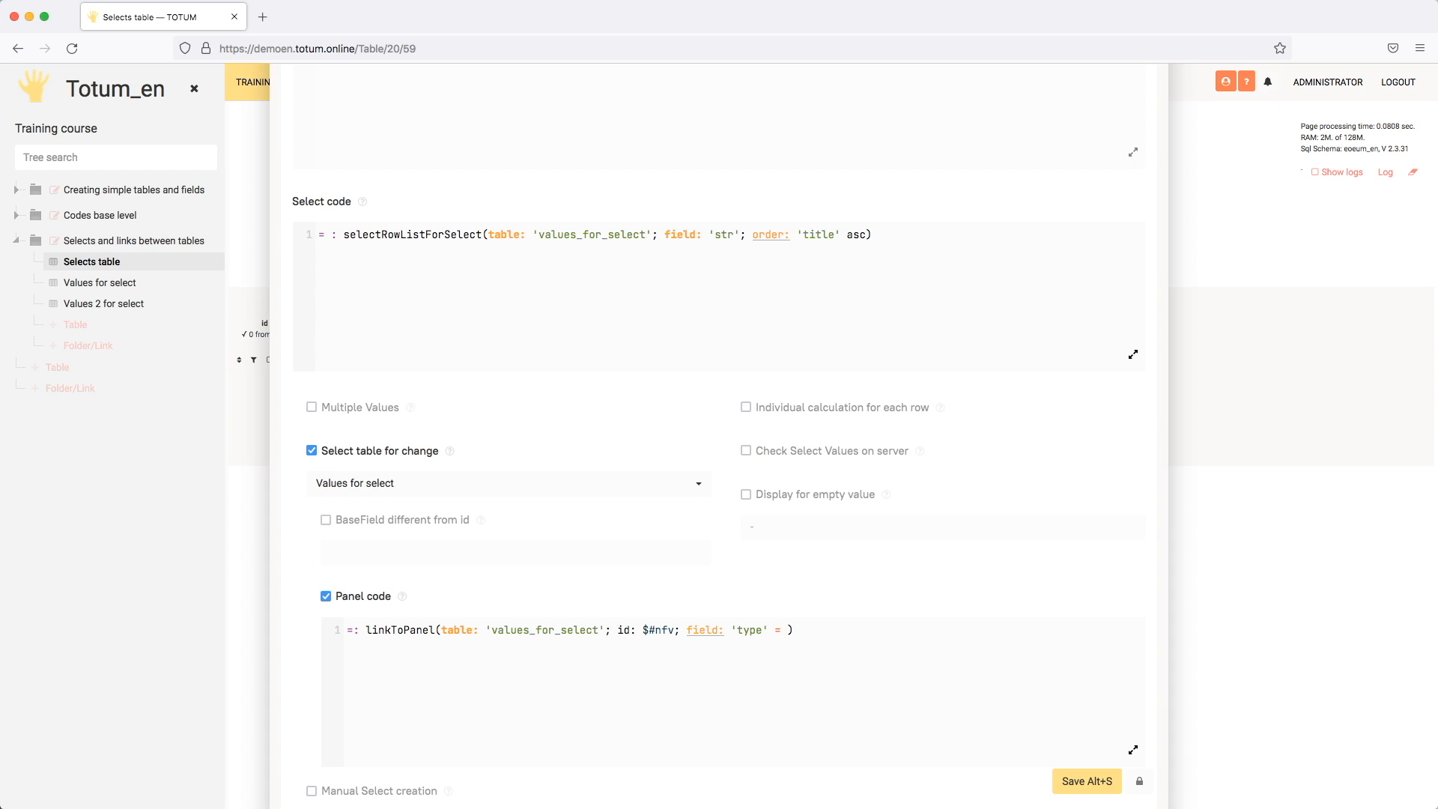
{"action": "type", "text": "\"\""}
{"action": "left_click", "coordinate": [1085, 778]}
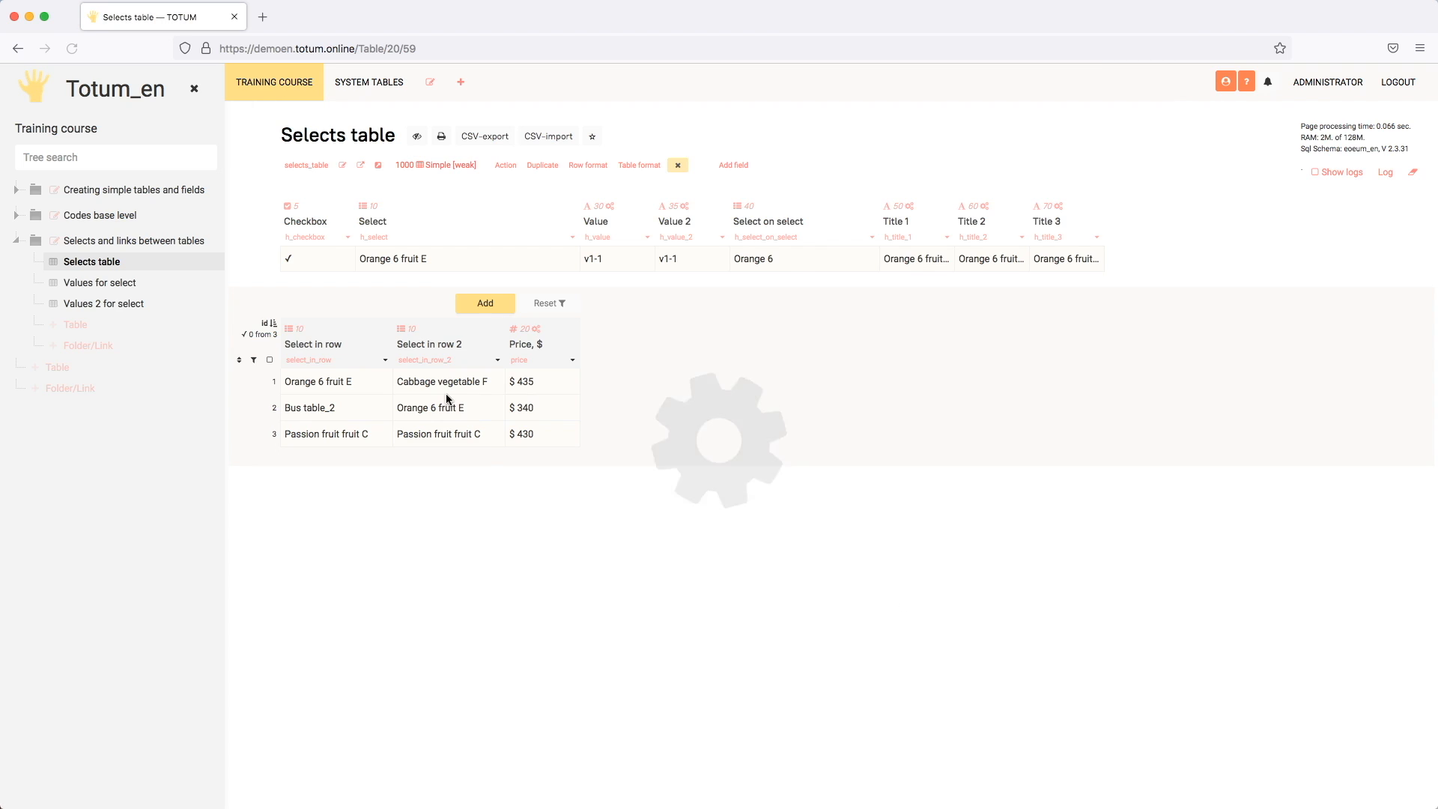
Step: View the form for adding a source row from the first row's Select in row 2 cell, and close it without saving
{"action": "double_click", "coordinate": [461, 382]}
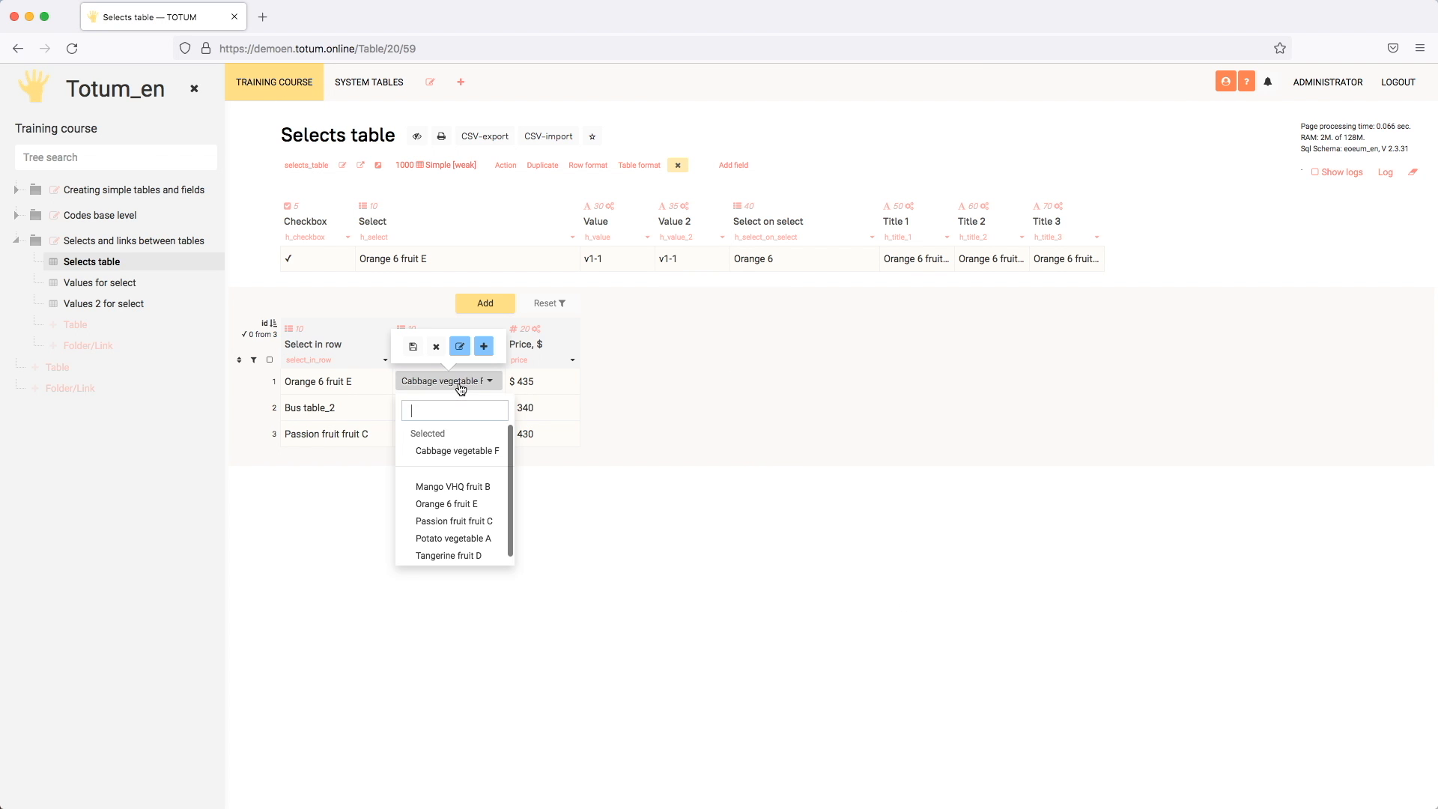
{"action": "left_click", "coordinate": [484, 346]}
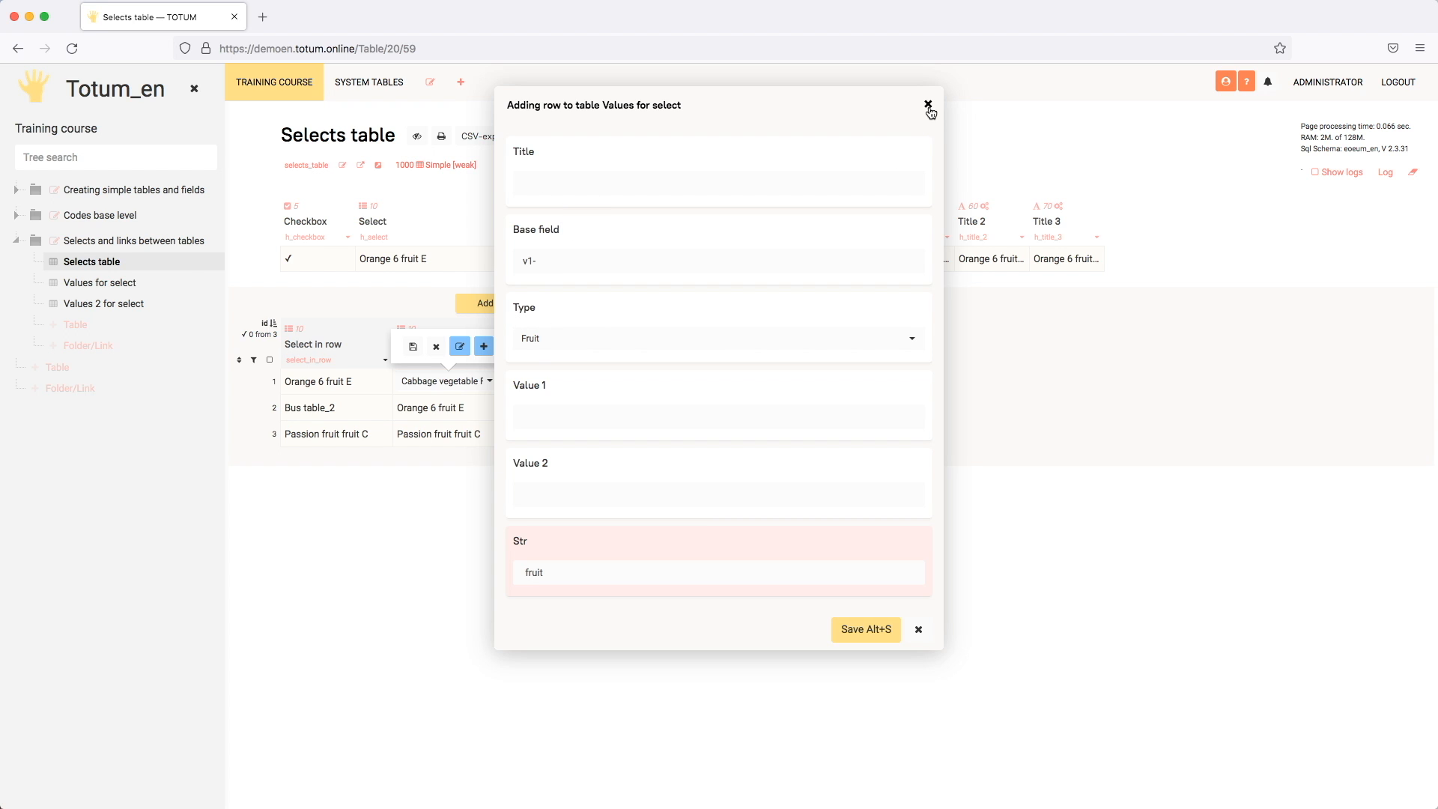
{"action": "left_click", "coordinate": [928, 105]}
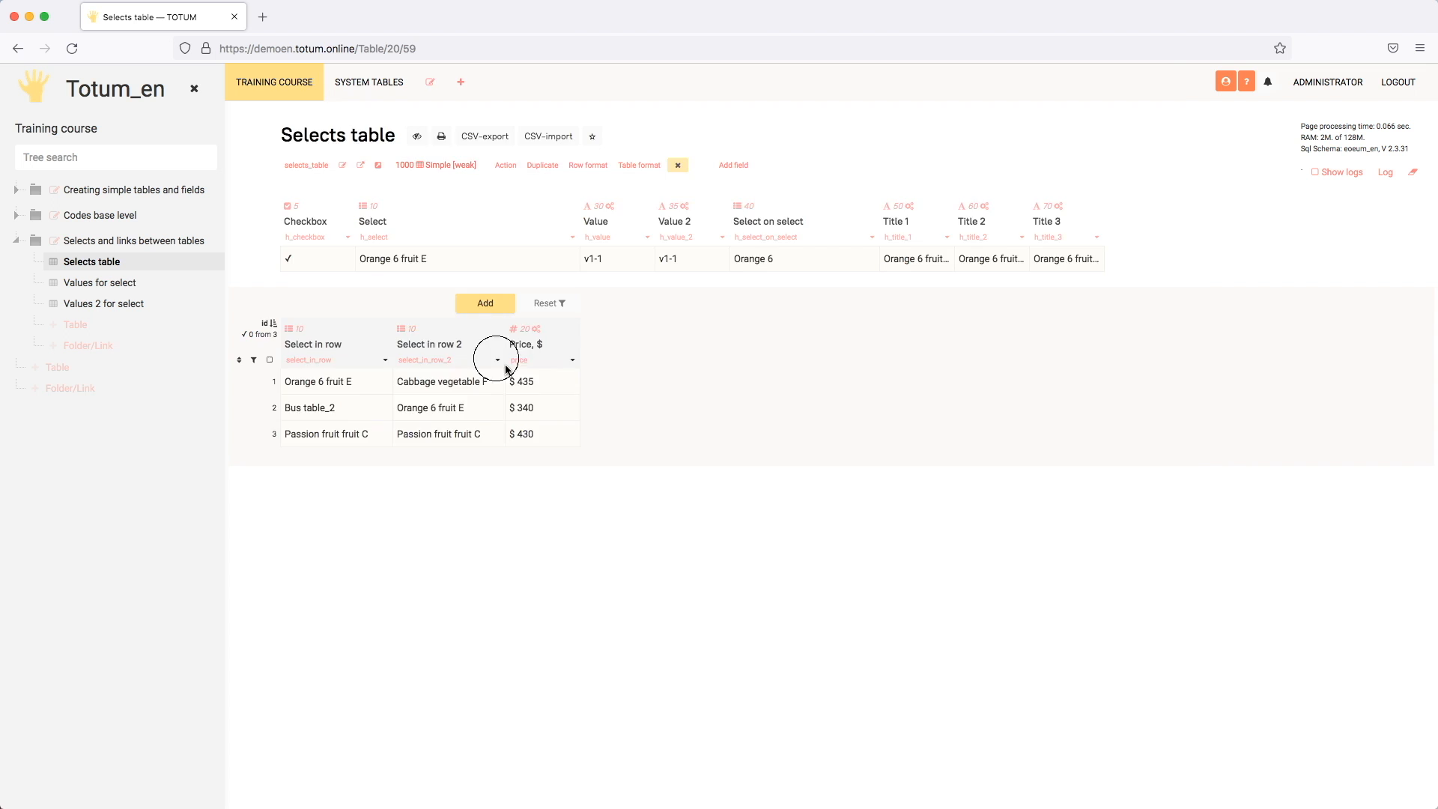
Step: Add a second field parameter, 'title' = "New value", to the Panel code of Select in row 2 and save
{"action": "left_click", "coordinate": [507, 367]}
{"action": "scroll", "coordinate": [674, 499], "scroll_direction": "down", "scroll_amount": 15}
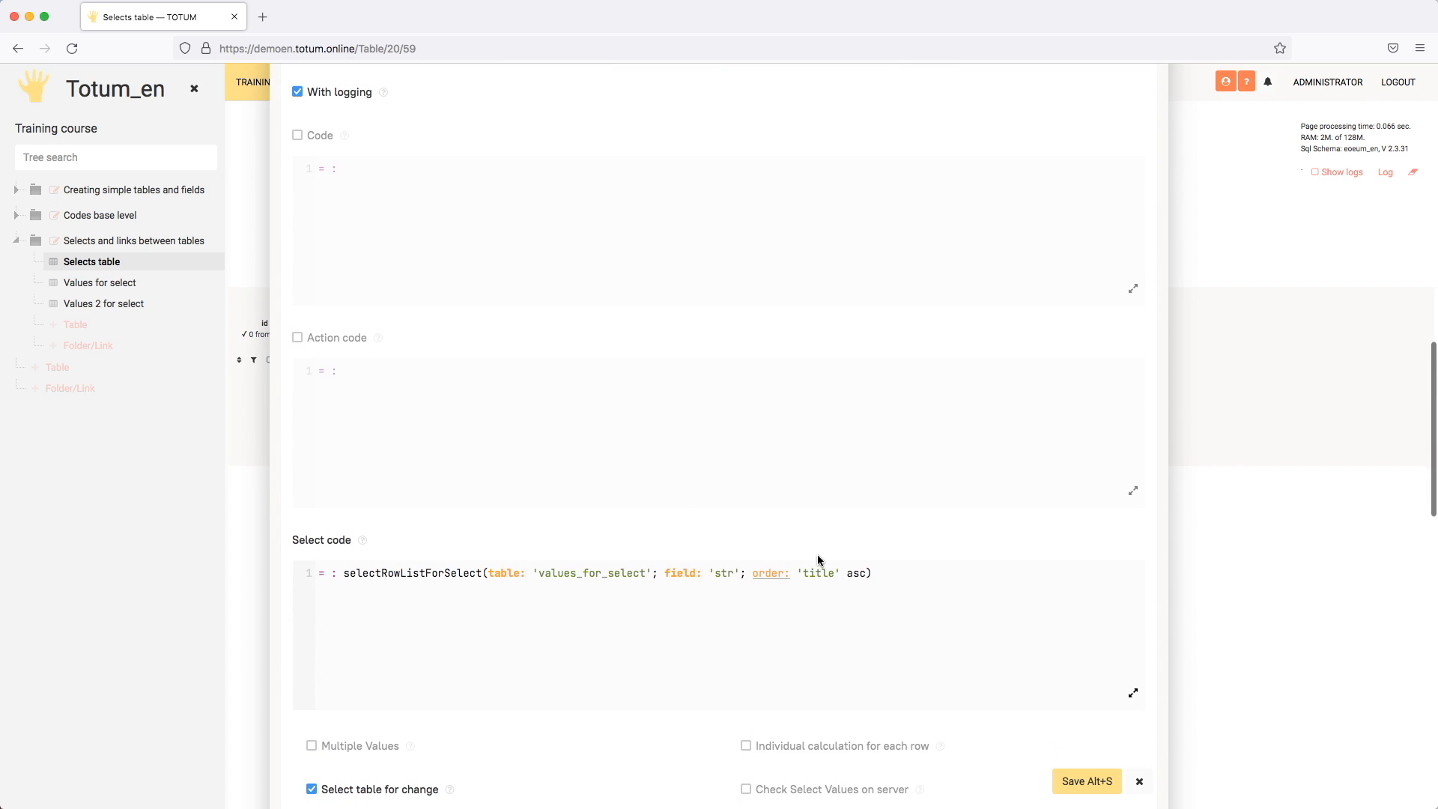
{"action": "scroll", "coordinate": [866, 567], "scroll_direction": "down", "scroll_amount": 7}
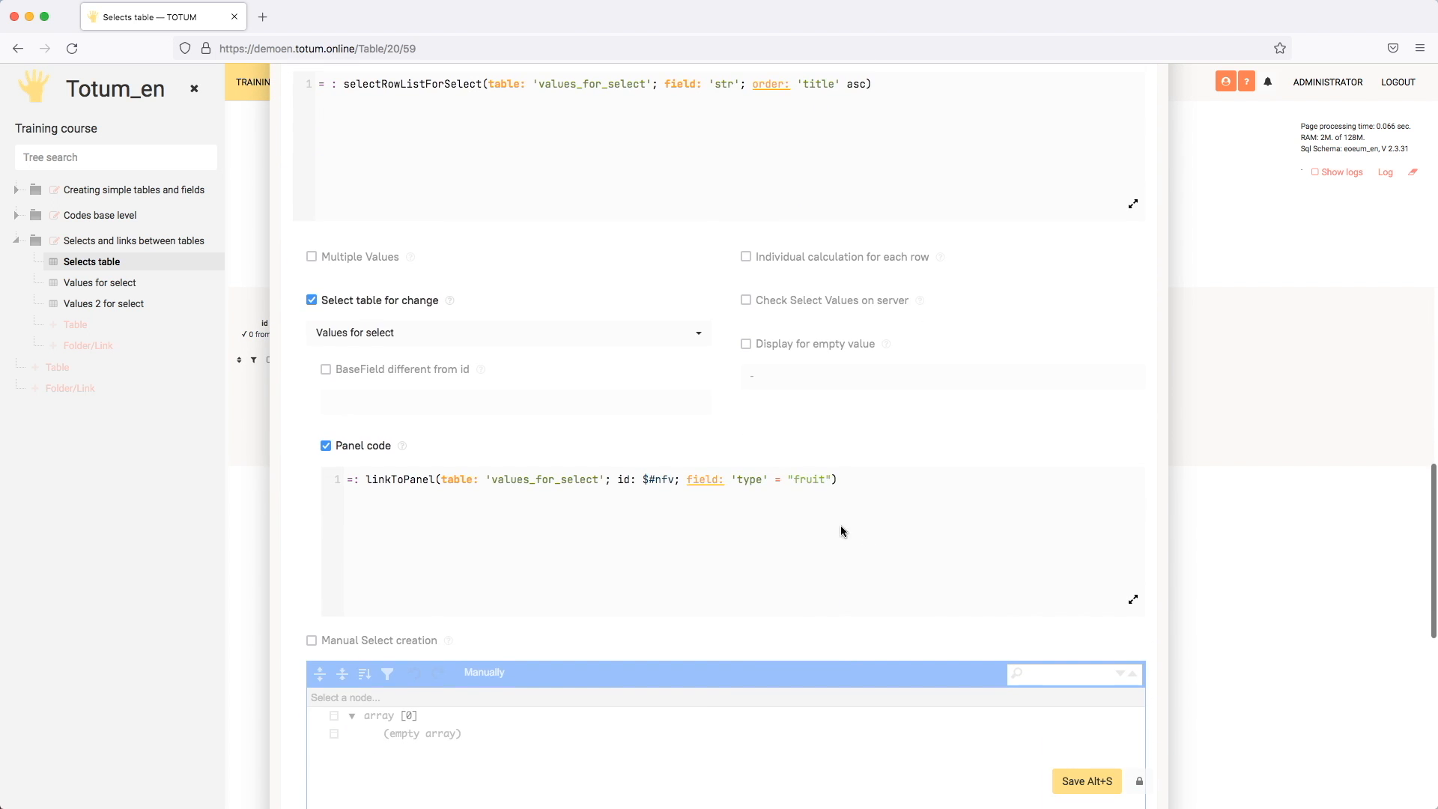
{"action": "left_click", "coordinate": [833, 479]}
{"action": "type", "text": "; field: "}
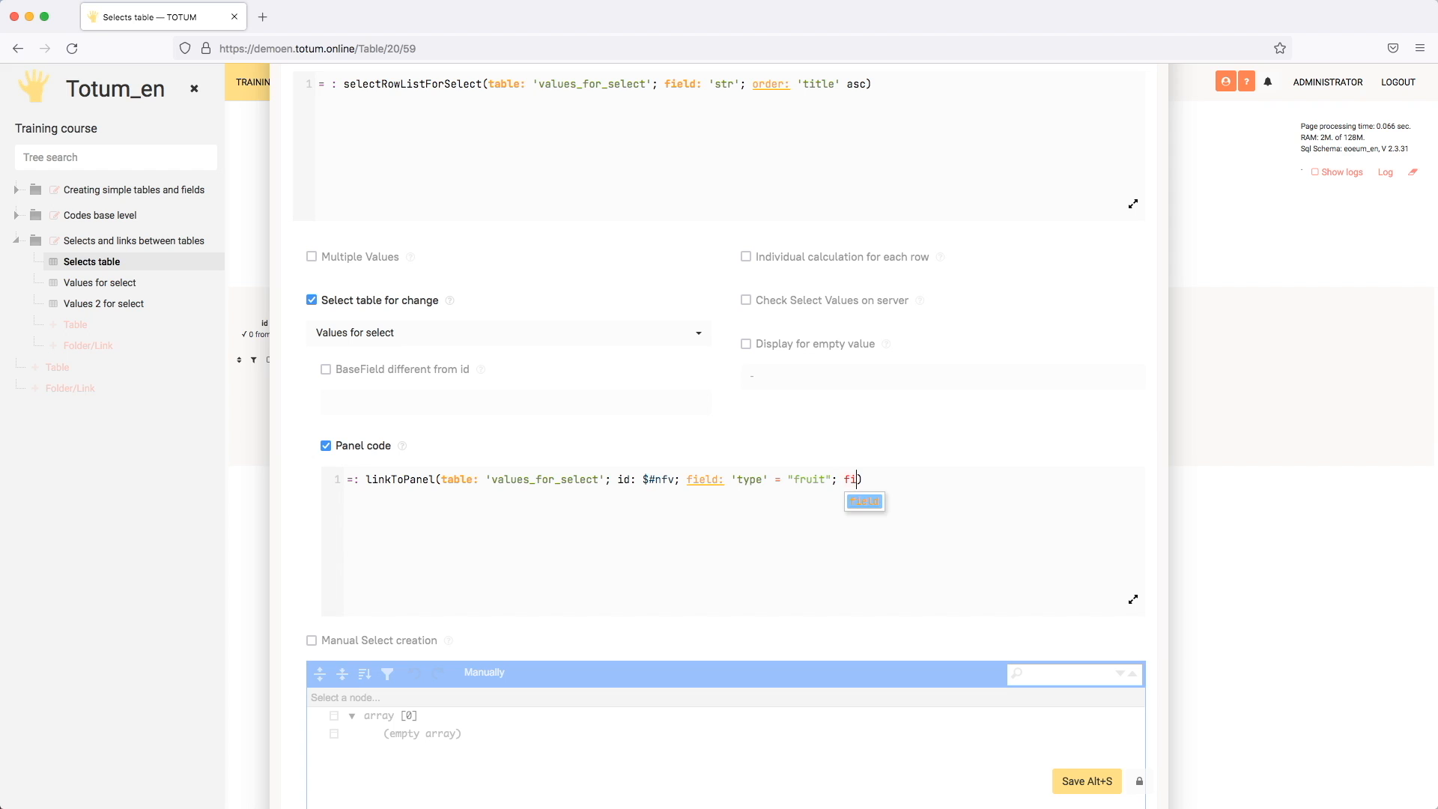
{"action": "type", "text": "'"}
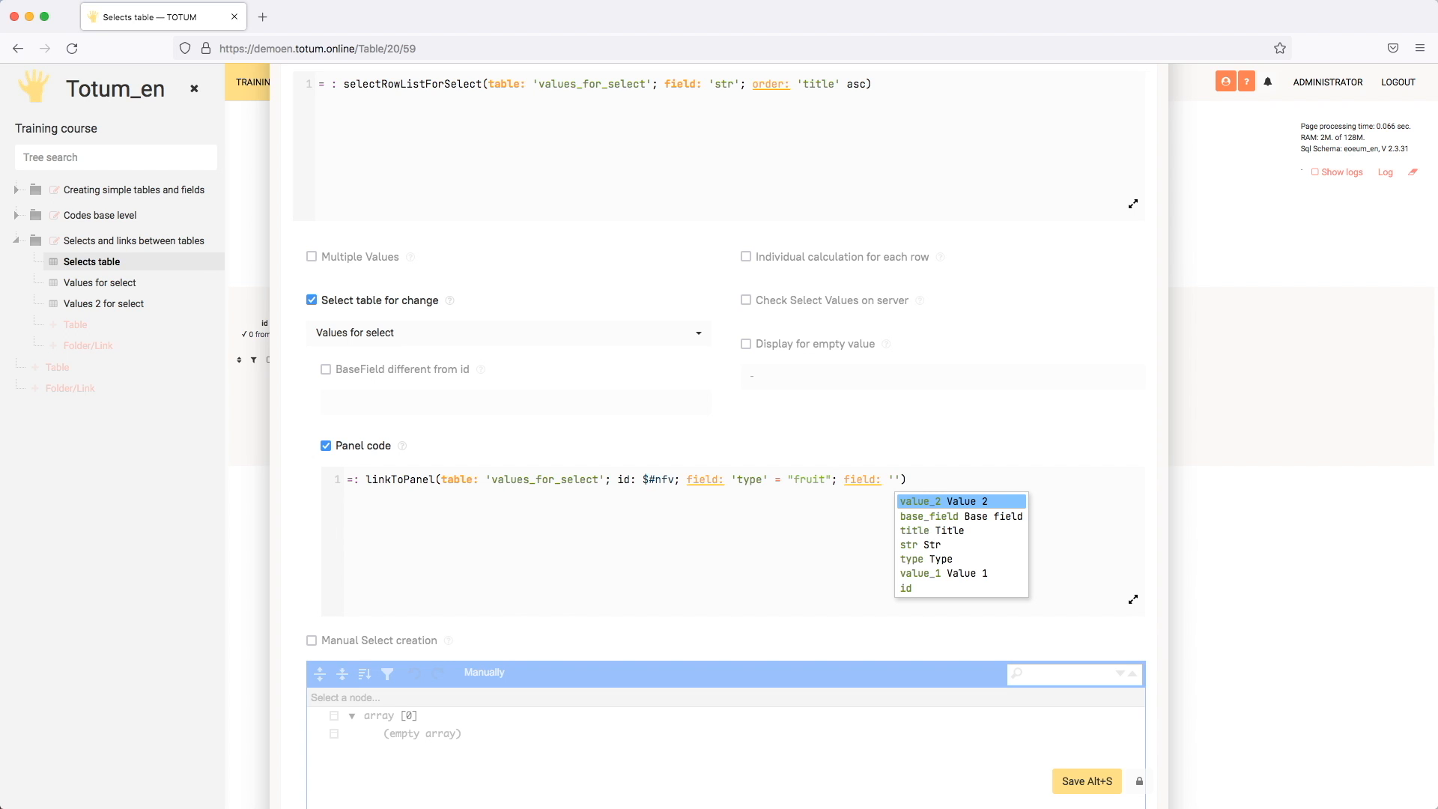
{"action": "key", "text": "Down"}
{"action": "key", "text": "Down"}
{"action": "key", "text": "Return"}
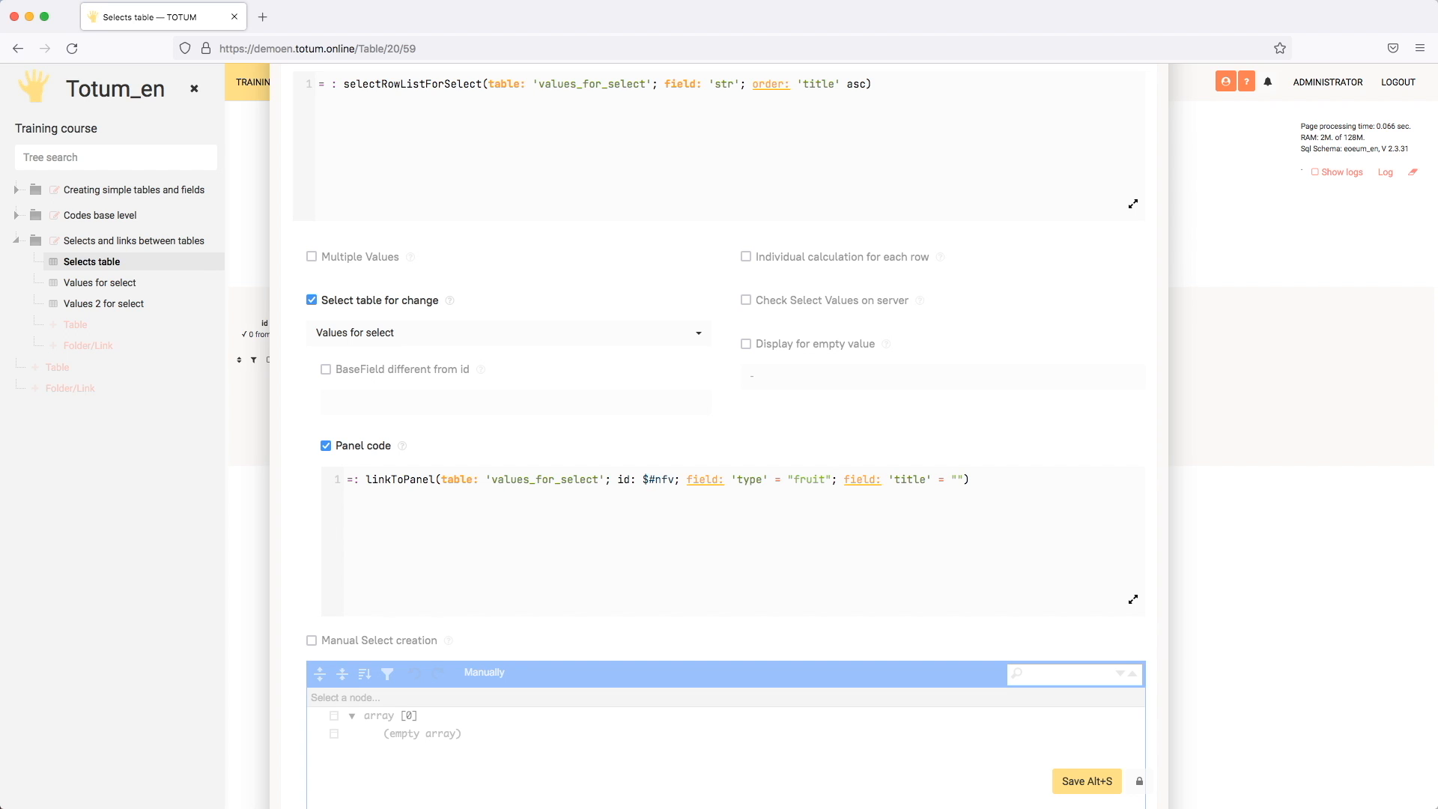
{"action": "type", "text": "\"New value"}
{"action": "left_click", "coordinate": [1068, 778]}
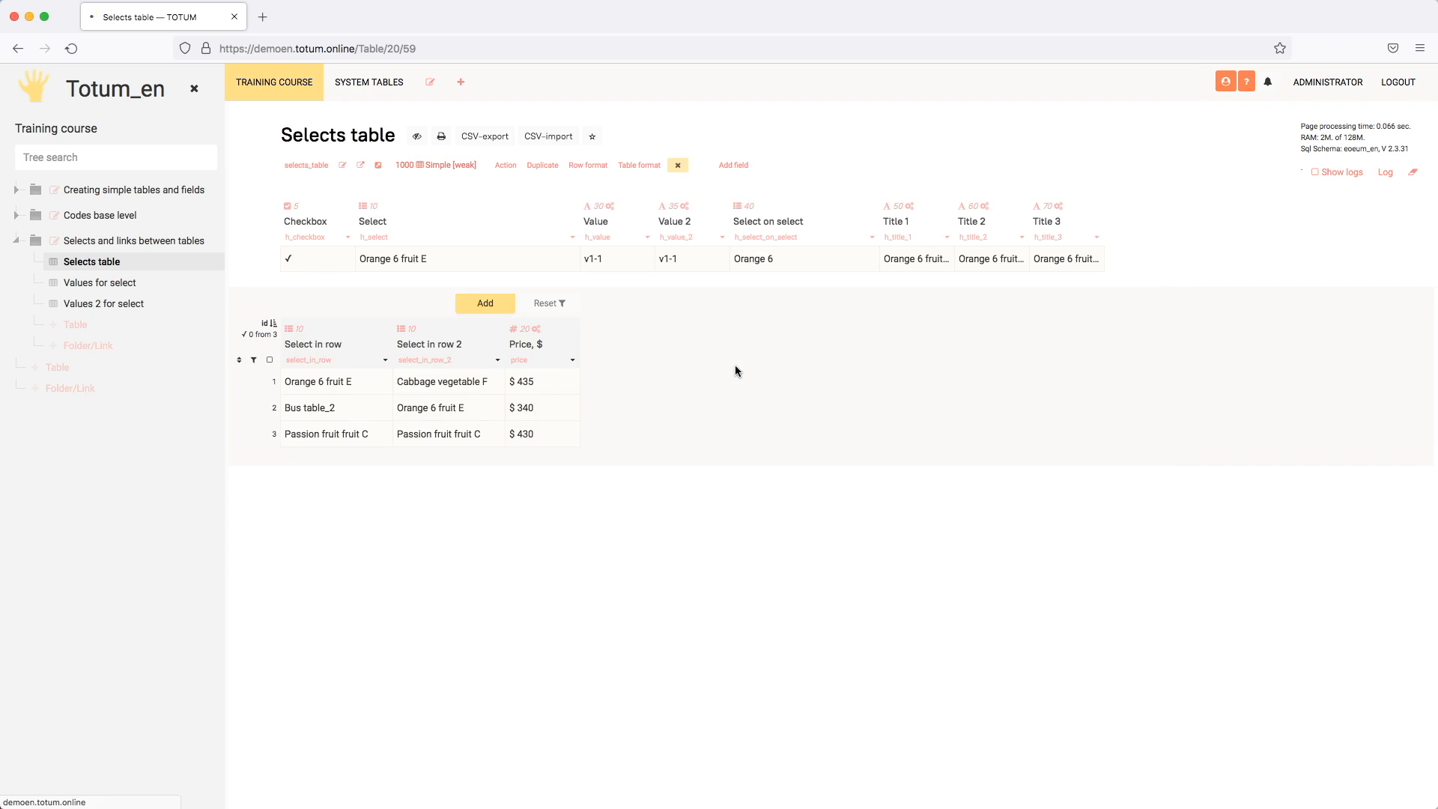
Step: Check the prefilled Title in the add-row form of the first row's Select in row 2 cell, and close without saving
{"action": "double_click", "coordinate": [447, 381]}
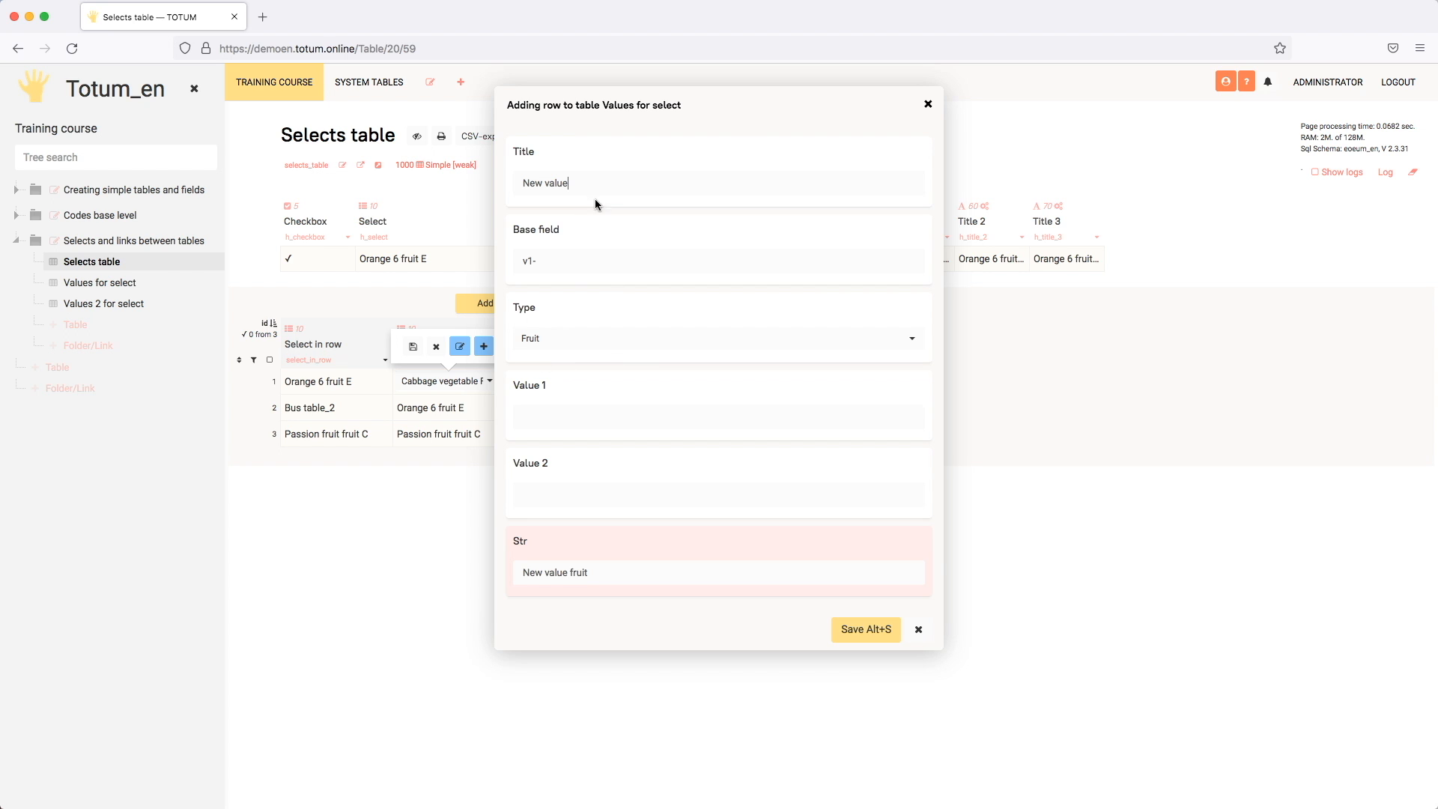
{"action": "left_click_drag", "start_coordinate": [736, 120], "coordinate": [901, 114]}
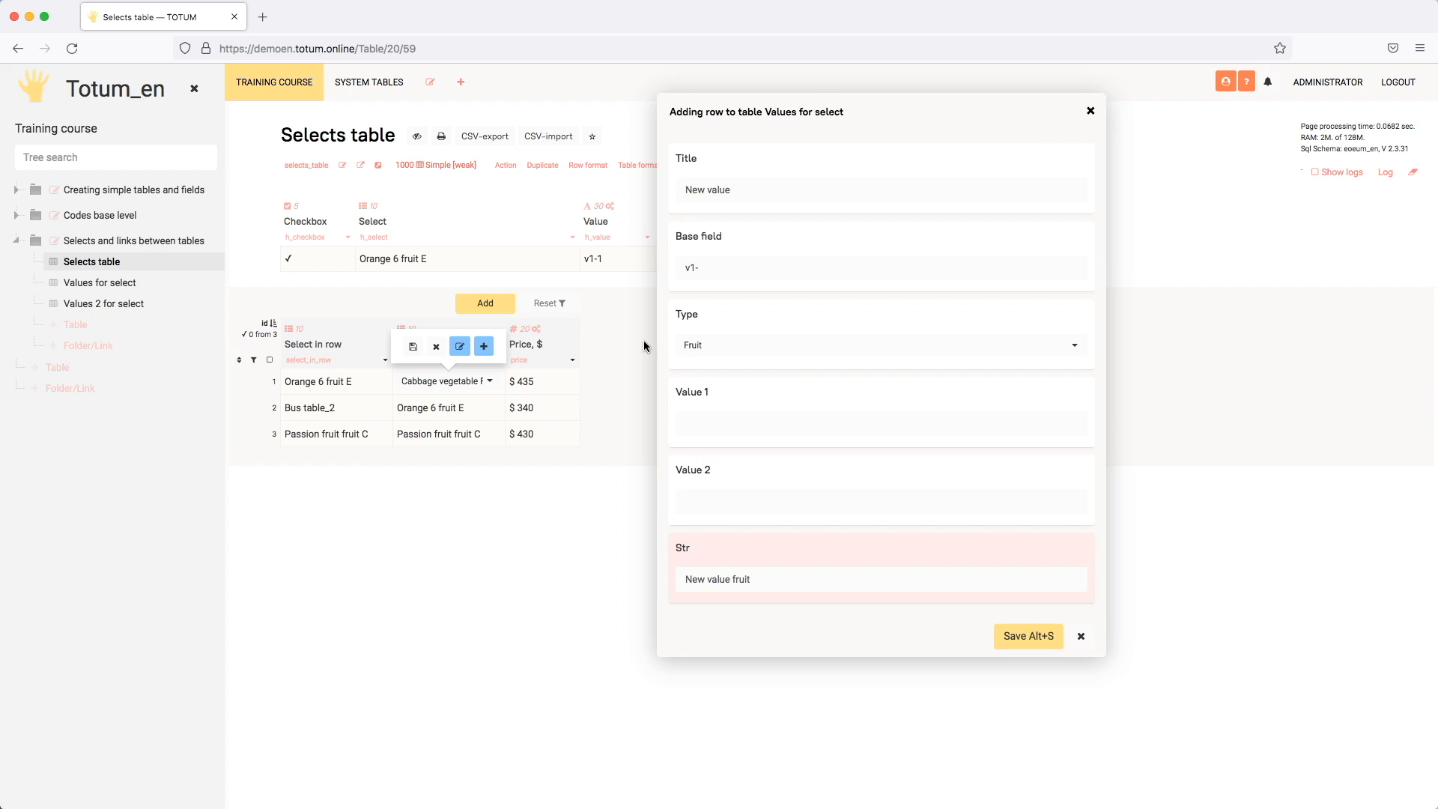
{"action": "left_click", "coordinate": [1077, 635]}
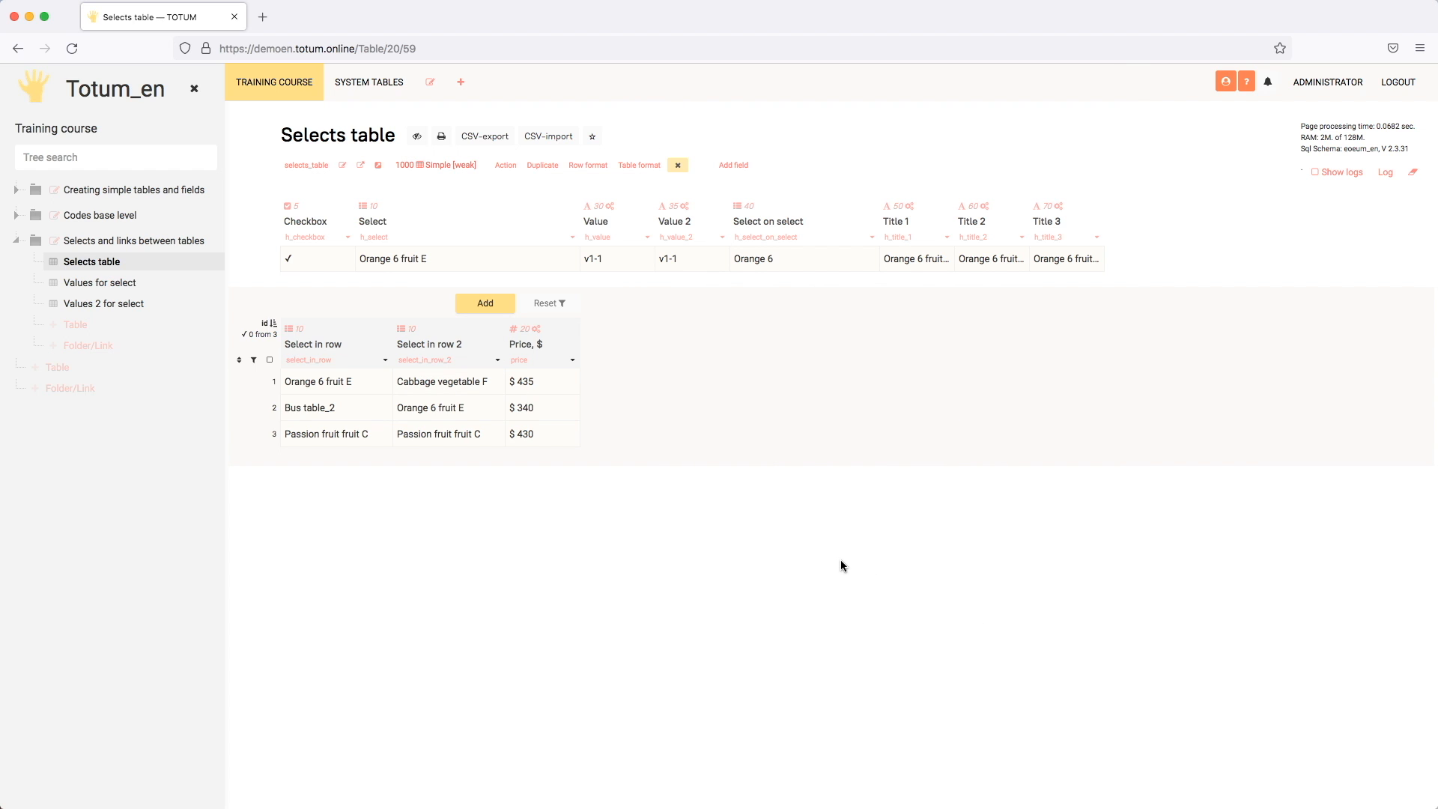